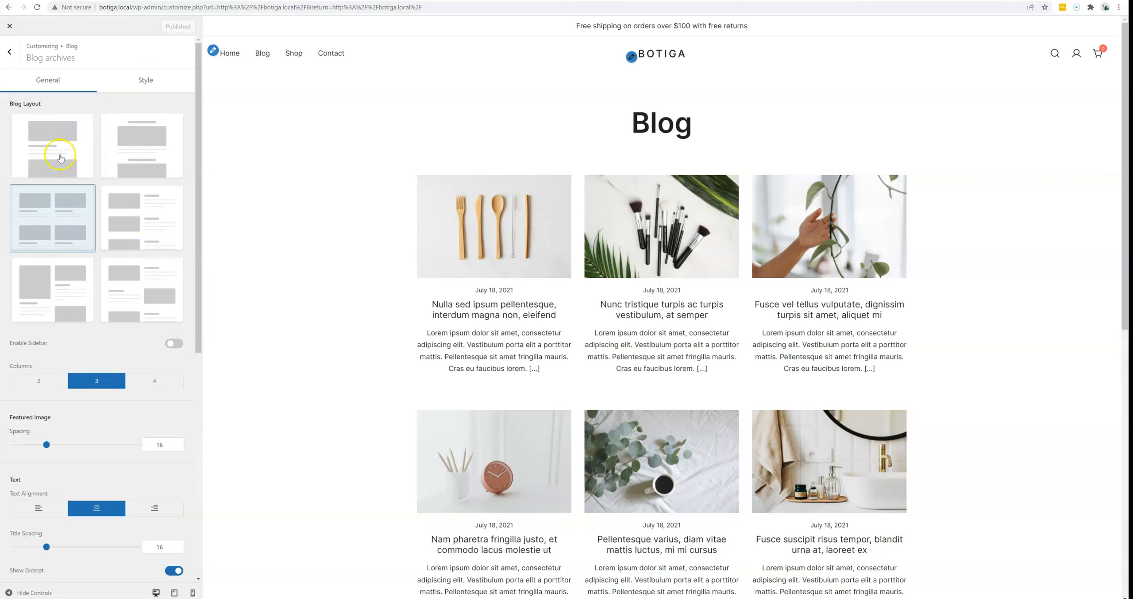
- Try the two large single-column blog layouts, one with the image first and one with the title first, and return to the grid
{"action": "left_click", "coordinate": [59, 151]}
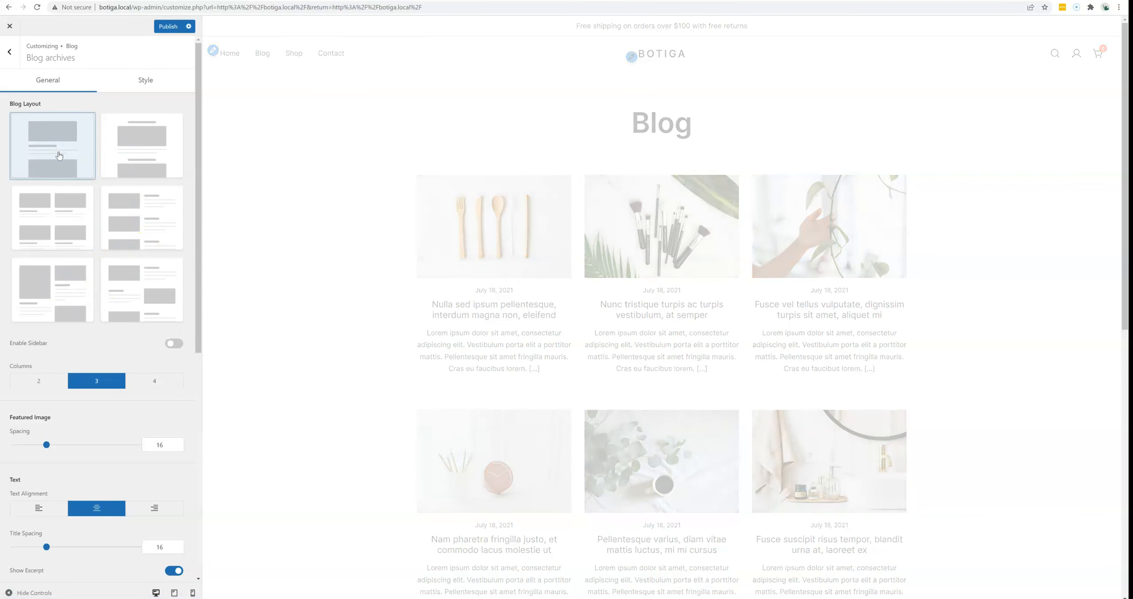
{"action": "scroll", "coordinate": [362, 245], "scroll_direction": "down", "scroll_amount": 4}
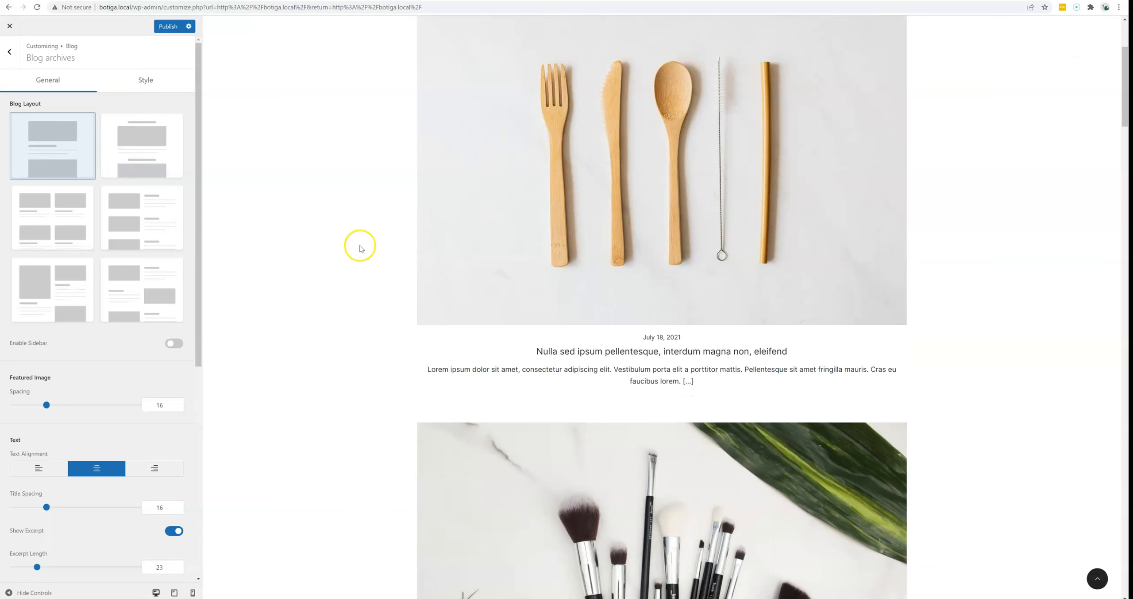
{"action": "scroll", "coordinate": [358, 248], "scroll_direction": "up", "scroll_amount": 4}
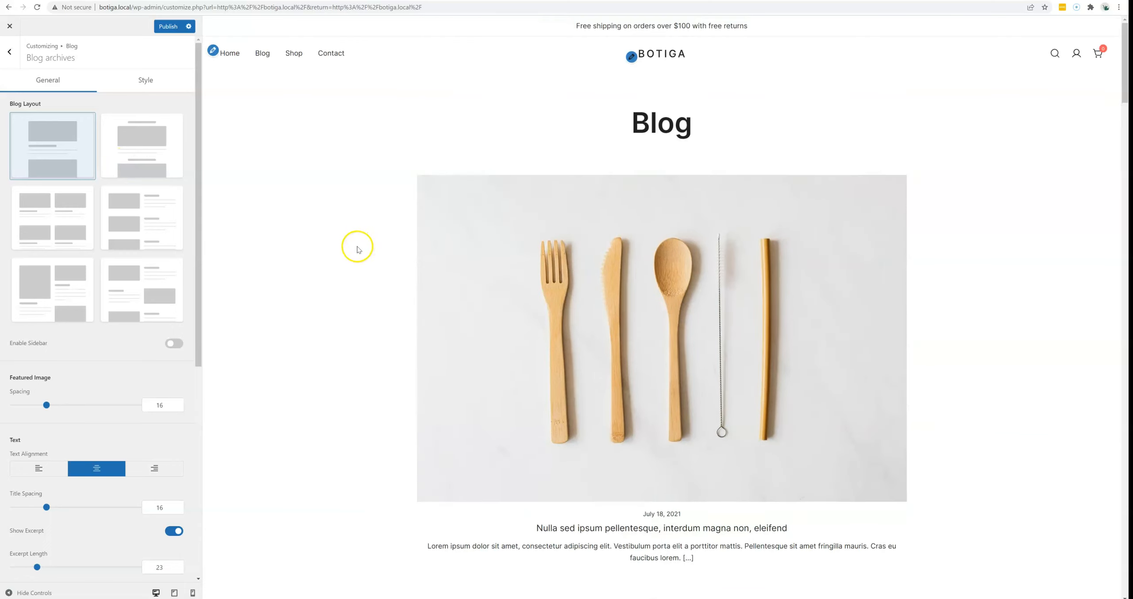
{"action": "left_click", "coordinate": [149, 156]}
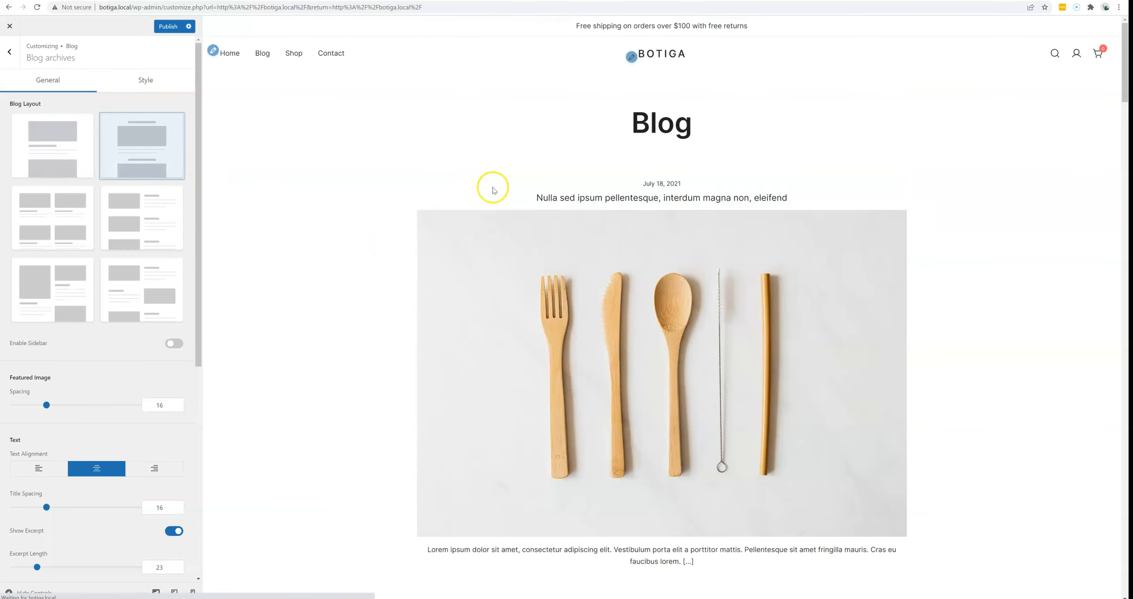
{"action": "scroll", "coordinate": [429, 230], "scroll_direction": "down", "scroll_amount": 5}
{"action": "scroll", "coordinate": [397, 235], "scroll_direction": "up", "scroll_amount": 3}
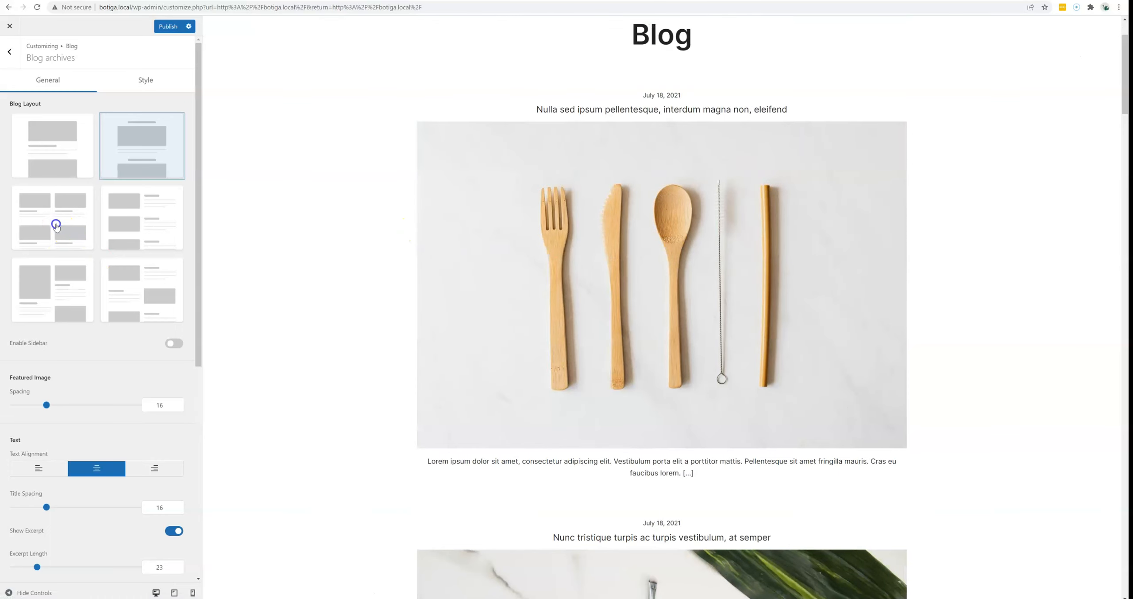
{"action": "left_click", "coordinate": [61, 228]}
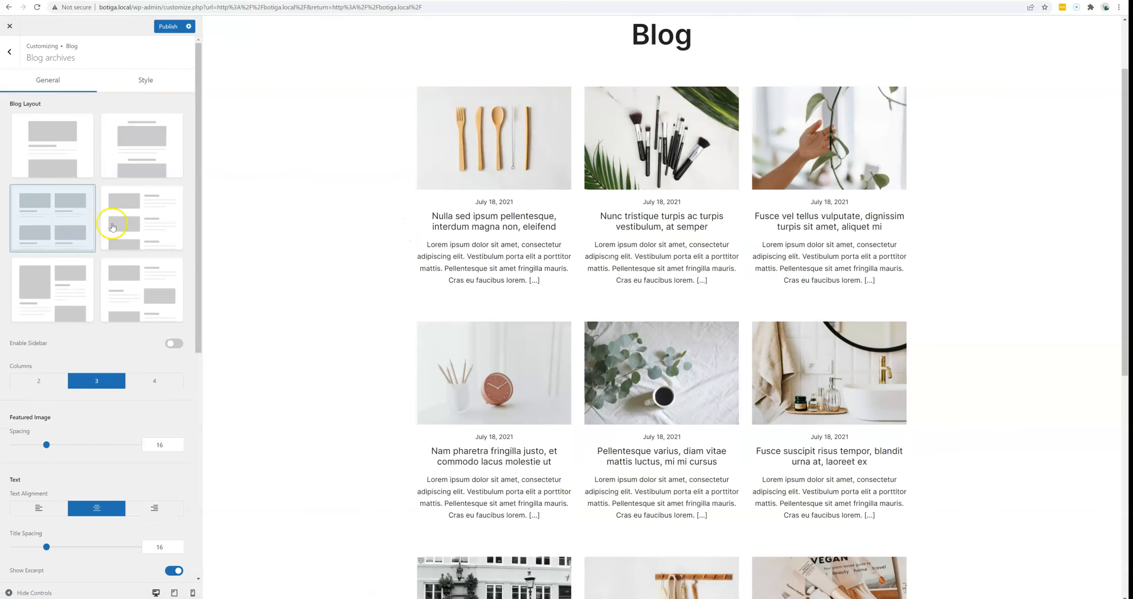
- Try the list layout with side images, switching the featured image placement to Right and back to Left
{"action": "left_click", "coordinate": [152, 222]}
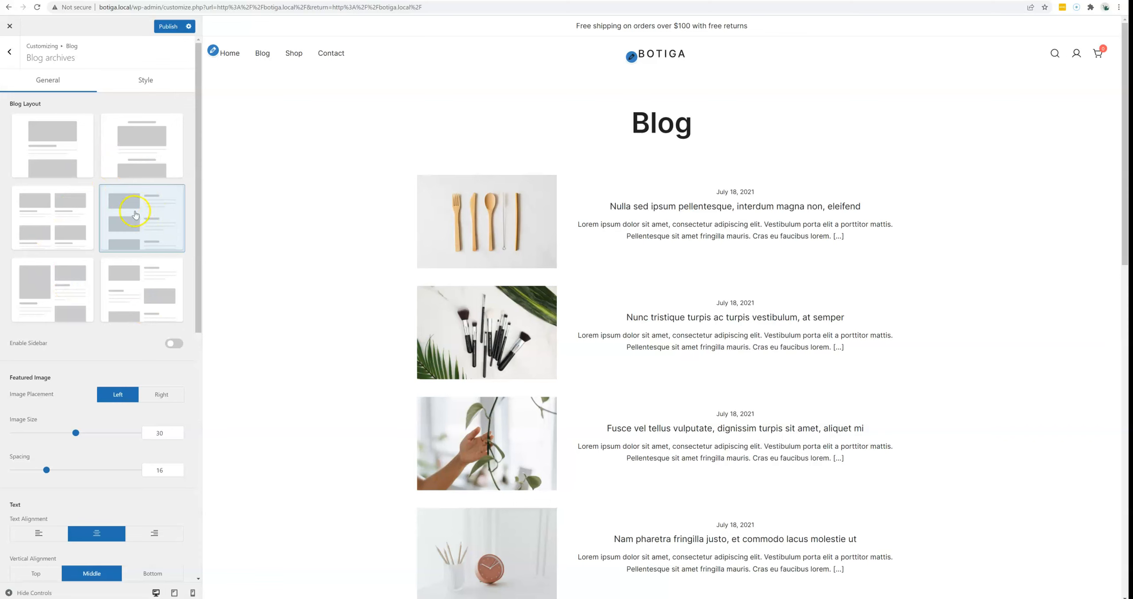
{"action": "scroll", "coordinate": [82, 342], "scroll_direction": "down", "scroll_amount": 2}
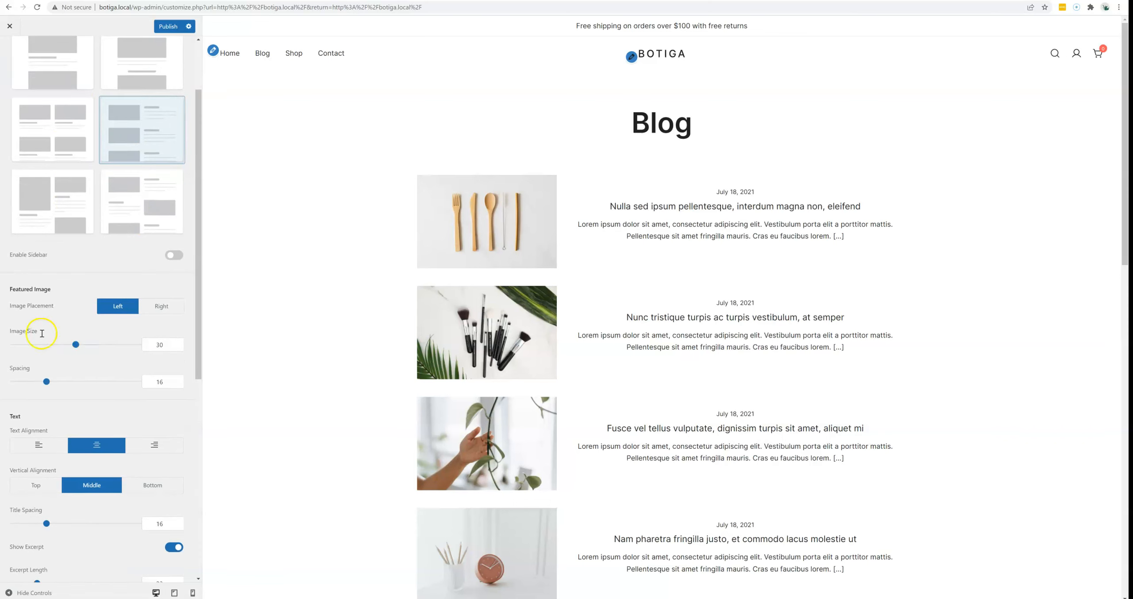
{"action": "left_click", "coordinate": [175, 308]}
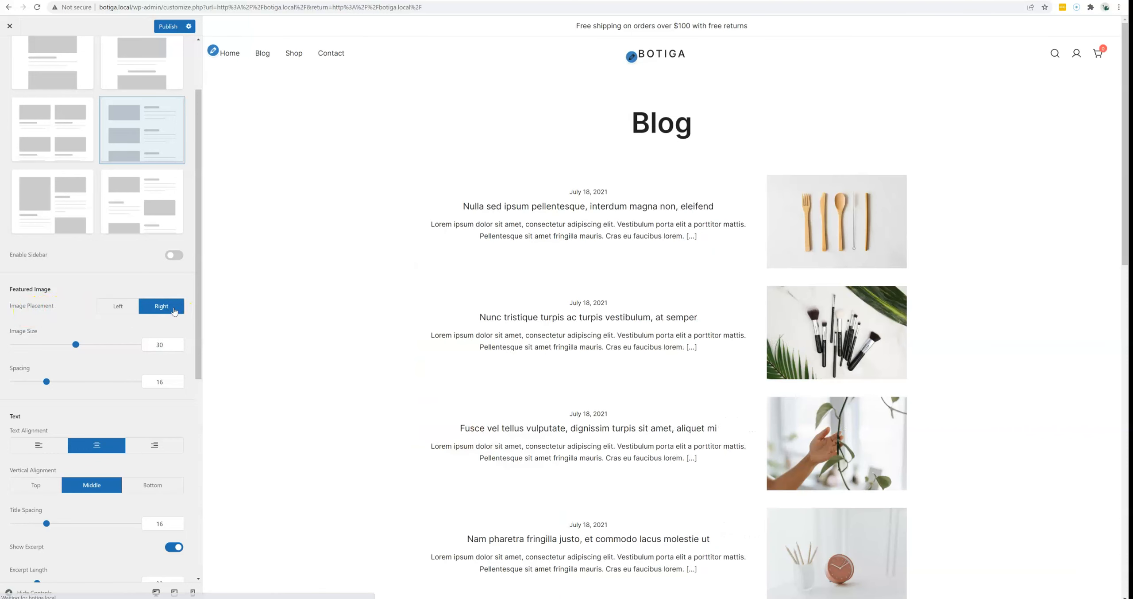
{"action": "left_click", "coordinate": [137, 311]}
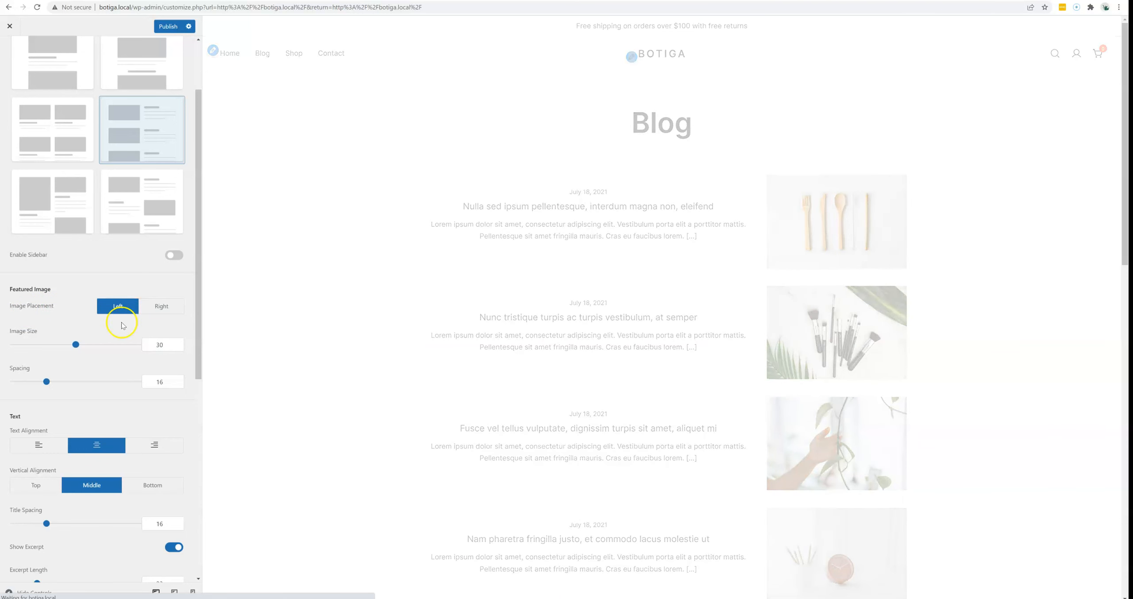
{"action": "scroll", "coordinate": [101, 367], "scroll_direction": "up", "scroll_amount": 1}
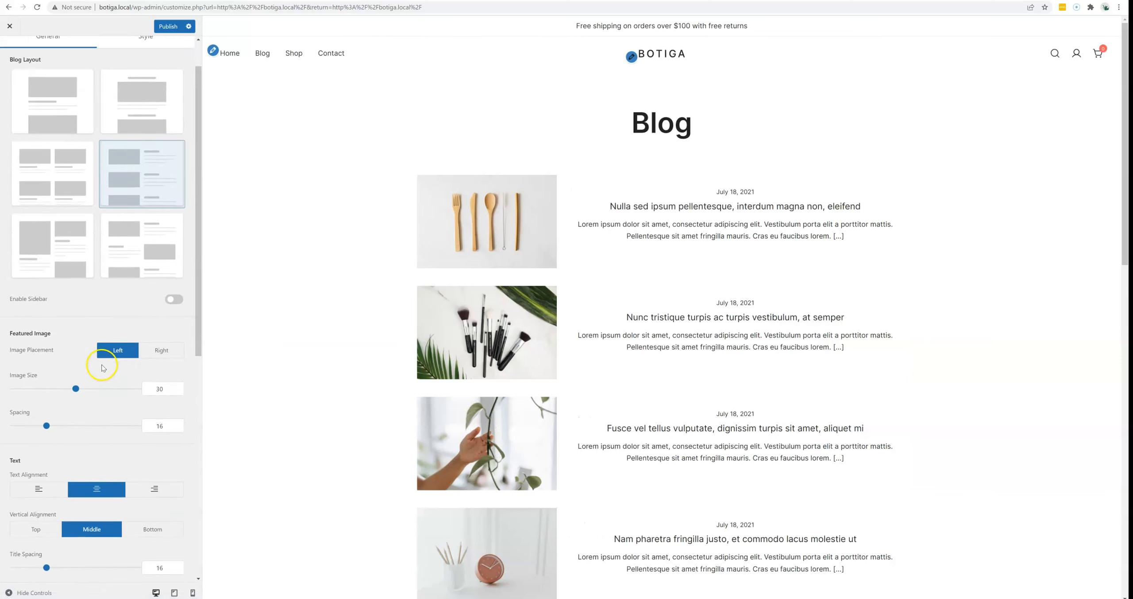
- Try the masonry blog layout and the layout that alternates post images between left and right
{"action": "left_click", "coordinate": [62, 254]}
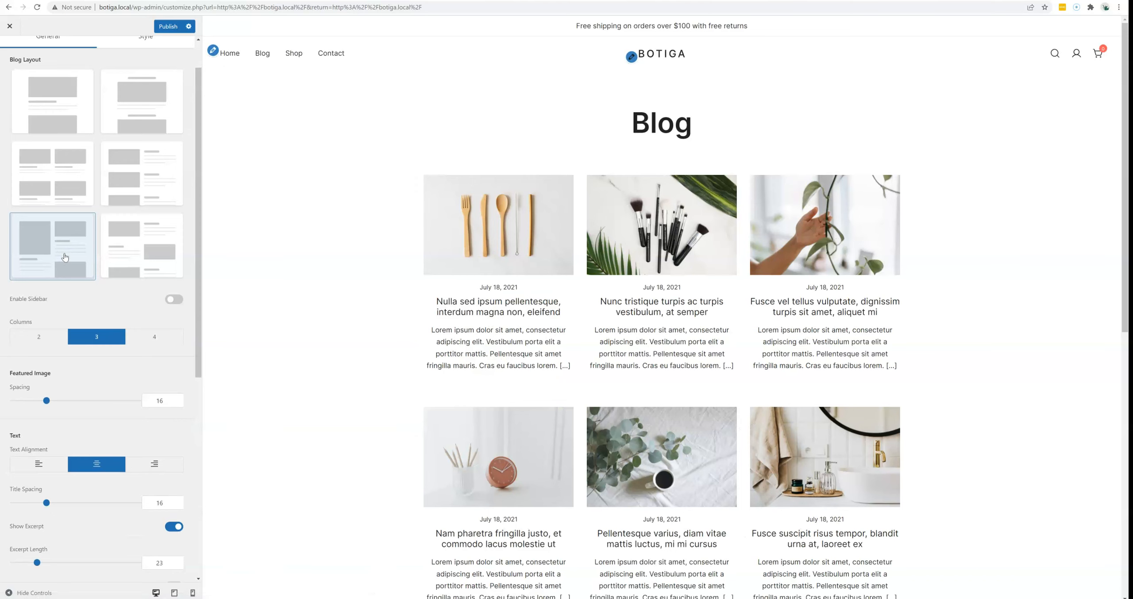
{"action": "left_click", "coordinate": [141, 257]}
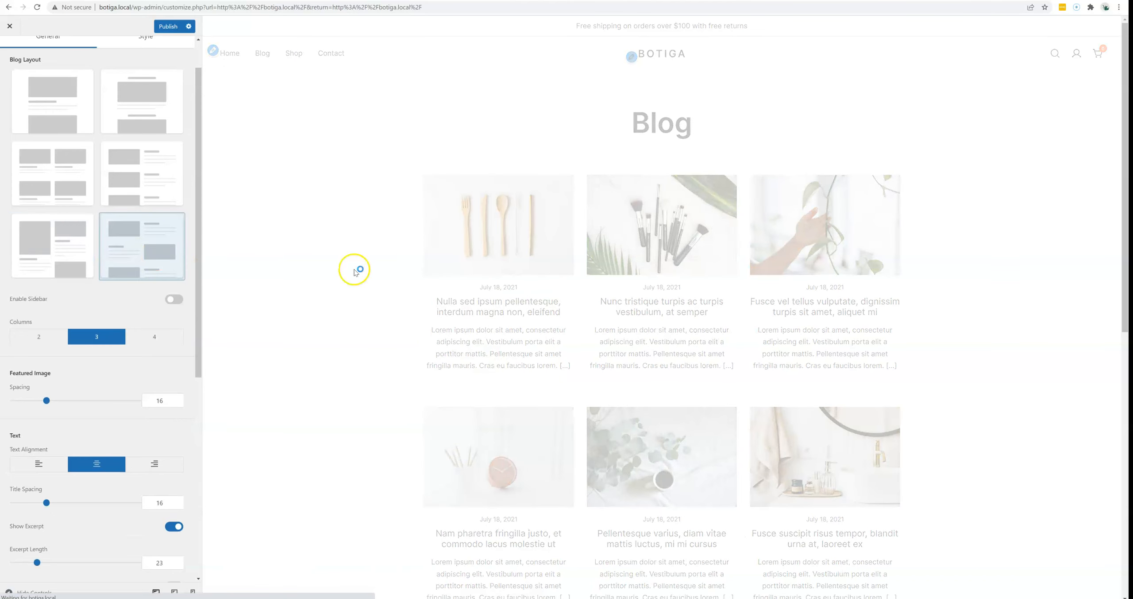
{"action": "scroll", "coordinate": [580, 294], "scroll_direction": "down", "scroll_amount": 5}
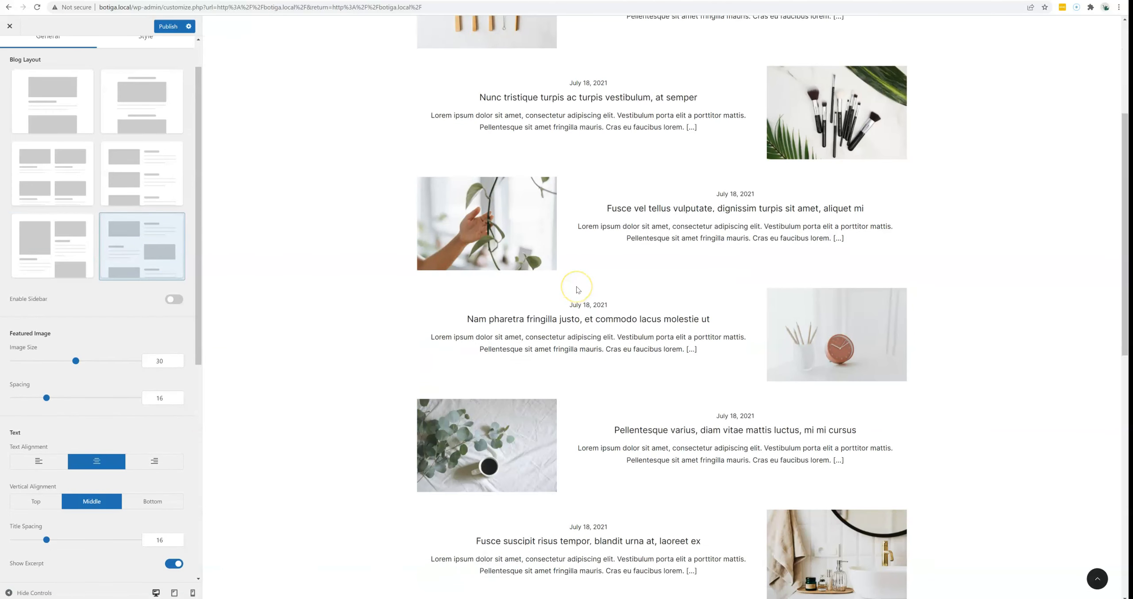
{"action": "scroll", "coordinate": [464, 306], "scroll_direction": "up", "scroll_amount": 3}
{"action": "scroll", "coordinate": [159, 336], "scroll_direction": "up", "scroll_amount": 1}
{"action": "scroll", "coordinate": [147, 337], "scroll_direction": "down", "scroll_amount": 2}
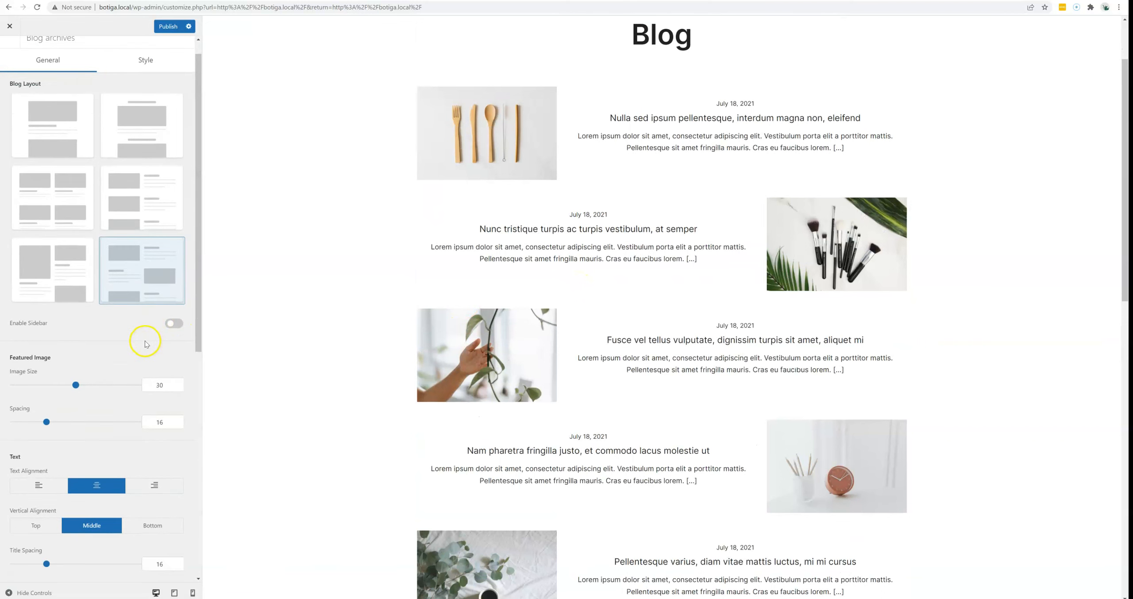
{"action": "scroll", "coordinate": [143, 338], "scroll_direction": "down", "scroll_amount": 4}
{"action": "scroll", "coordinate": [140, 324], "scroll_direction": "up", "scroll_amount": 1}
{"action": "scroll", "coordinate": [128, 305], "scroll_direction": "up", "scroll_amount": 4}
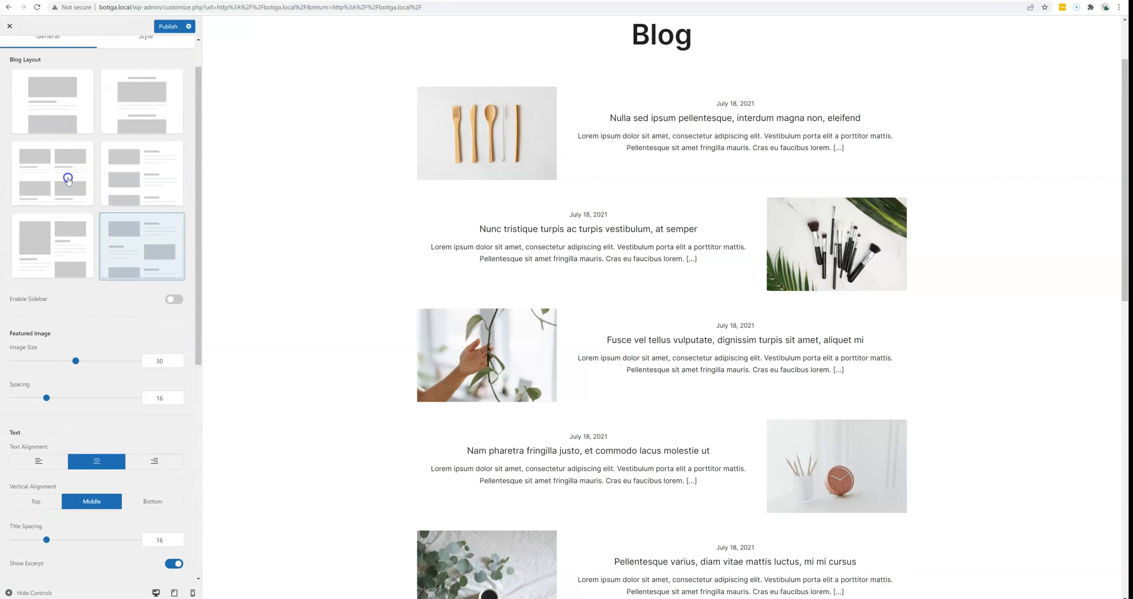
- Set the blog layout to the three-column grid, and try left text alignment before restoring centre alignment
{"action": "left_click", "coordinate": [68, 179]}
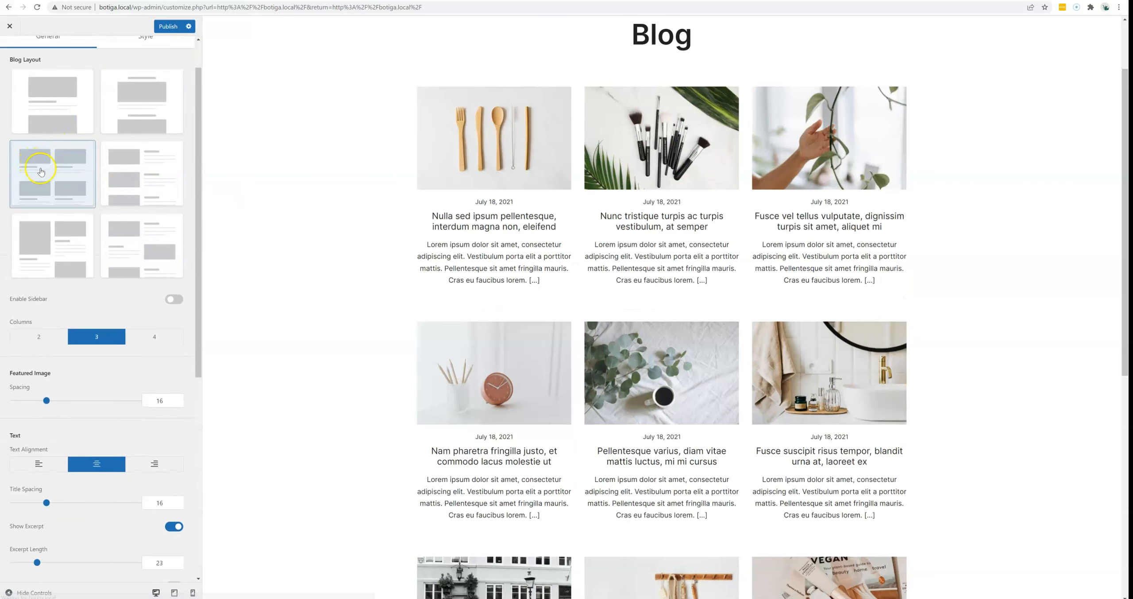
{"action": "scroll", "coordinate": [69, 322], "scroll_direction": "down", "scroll_amount": 1}
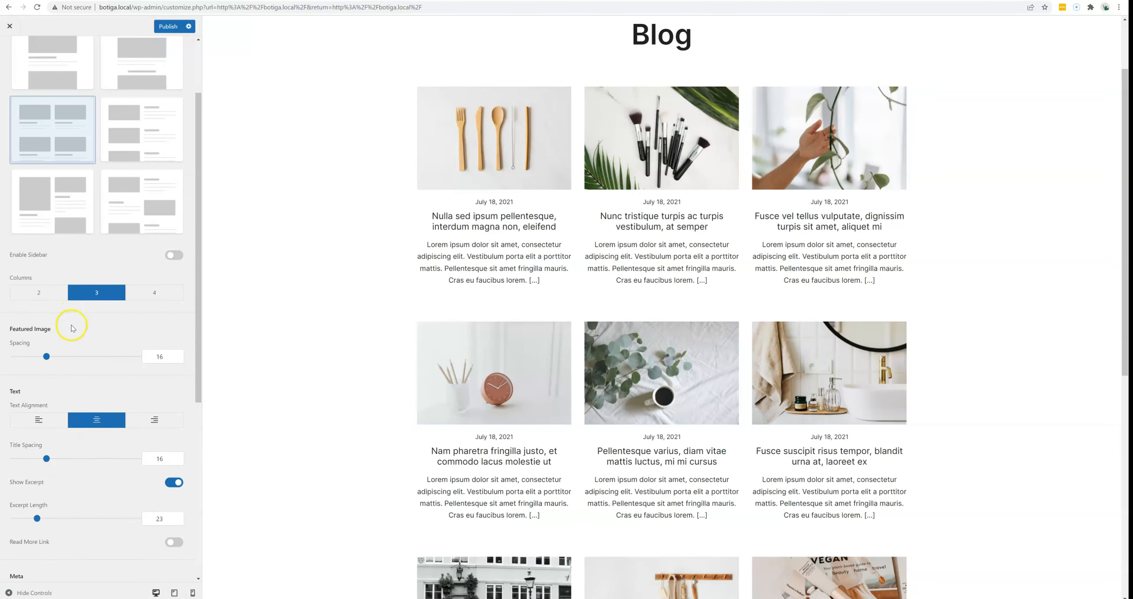
{"action": "left_click", "coordinate": [39, 420]}
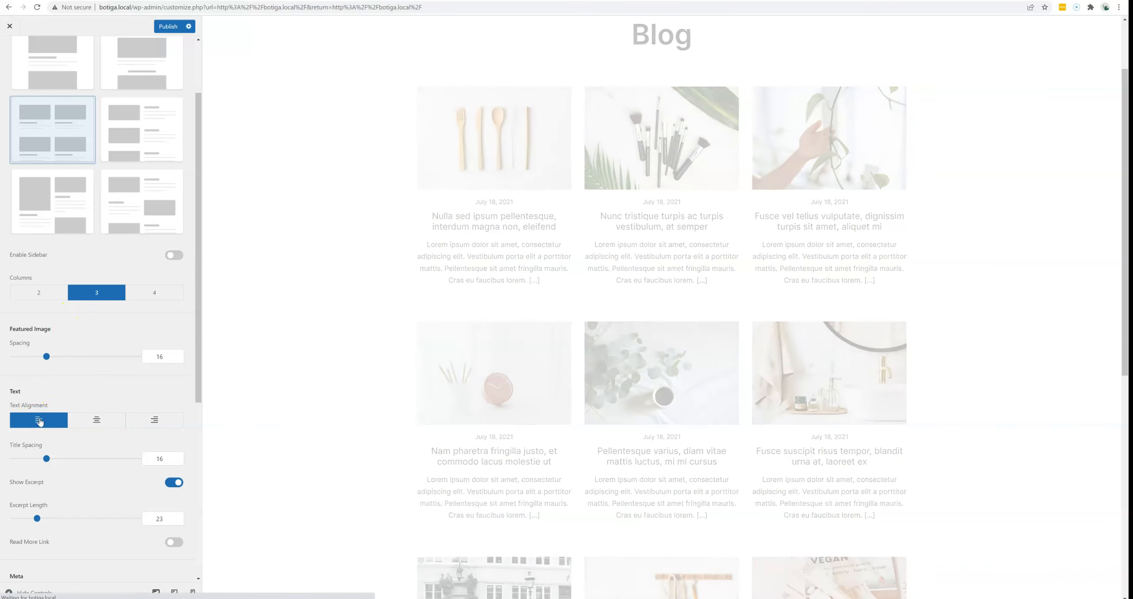
{"action": "left_click", "coordinate": [84, 418]}
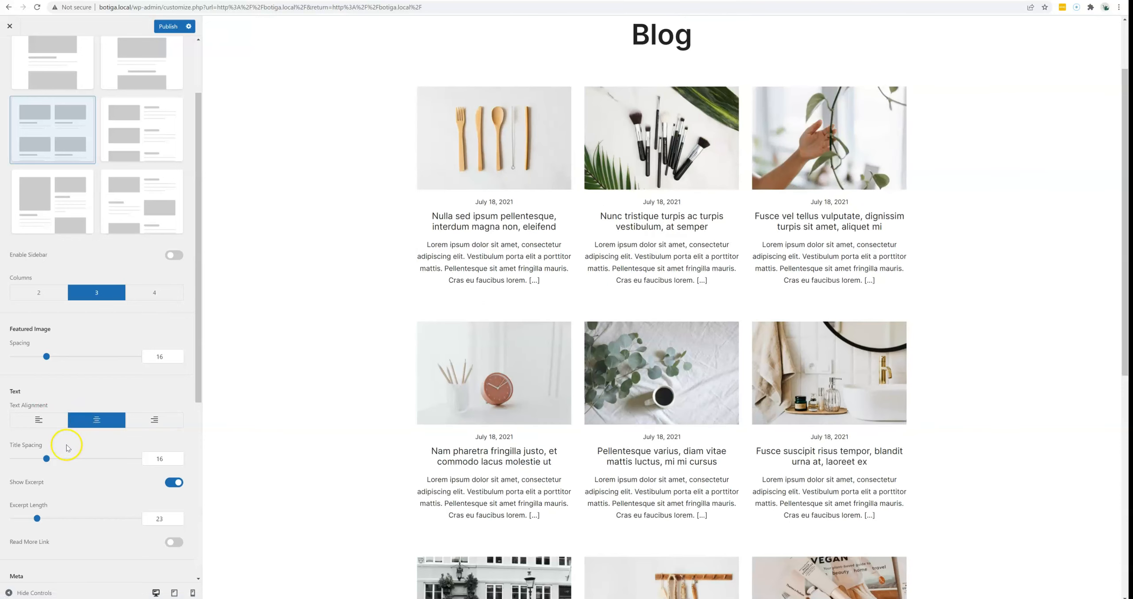
- Set the title spacing to 27 and enable the Read More link, keeping post excerpts shown
{"action": "scroll", "coordinate": [69, 456], "scroll_direction": "down", "scroll_amount": 1}
{"action": "left_click_drag", "start_coordinate": [45, 415], "coordinate": [71, 416]}
{"action": "scroll", "coordinate": [131, 312], "scroll_direction": "down", "scroll_amount": 3}
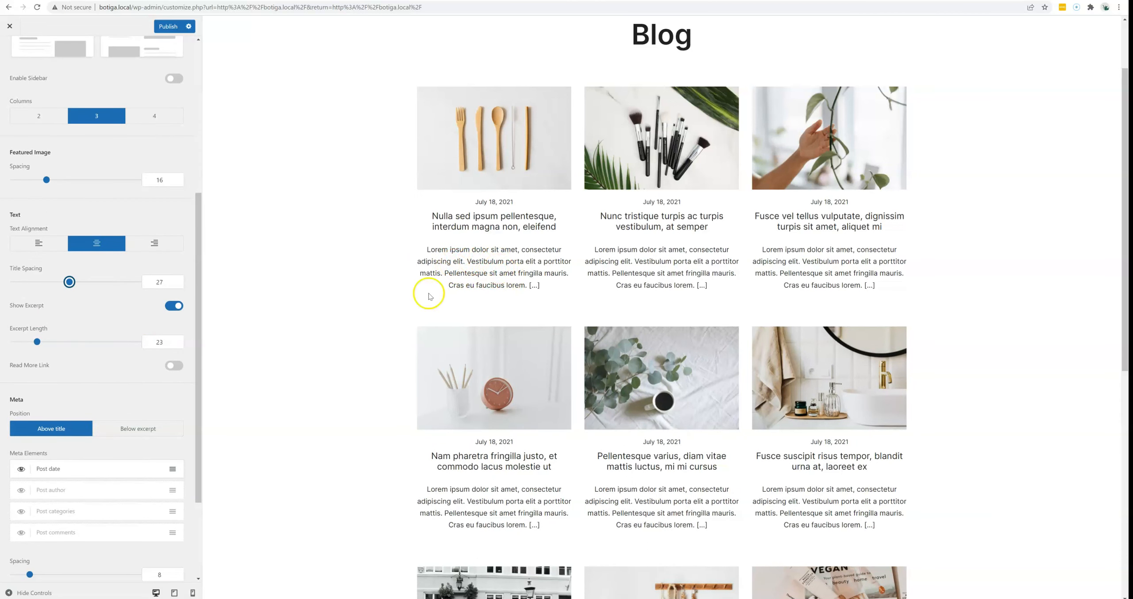
{"action": "left_click", "coordinate": [179, 306]}
{"action": "scroll", "coordinate": [131, 328], "scroll_direction": "down", "scroll_amount": 2}
{"action": "left_click", "coordinate": [175, 279]}
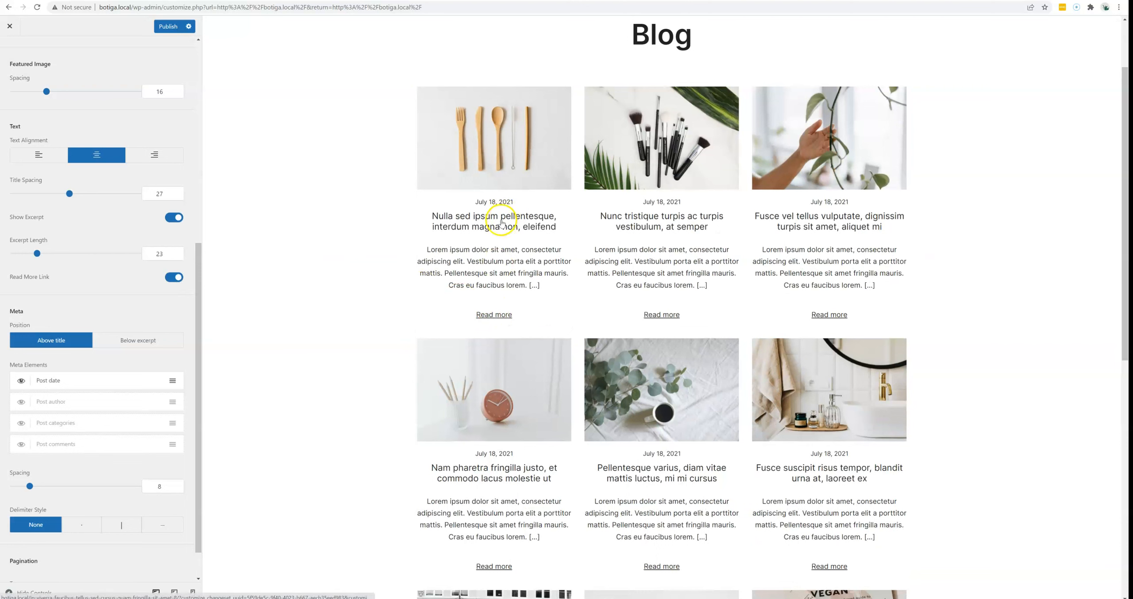
- Try showing the post author in the meta elements, and hide both the post author and post date
{"action": "scroll", "coordinate": [90, 310], "scroll_direction": "down", "scroll_amount": 1}
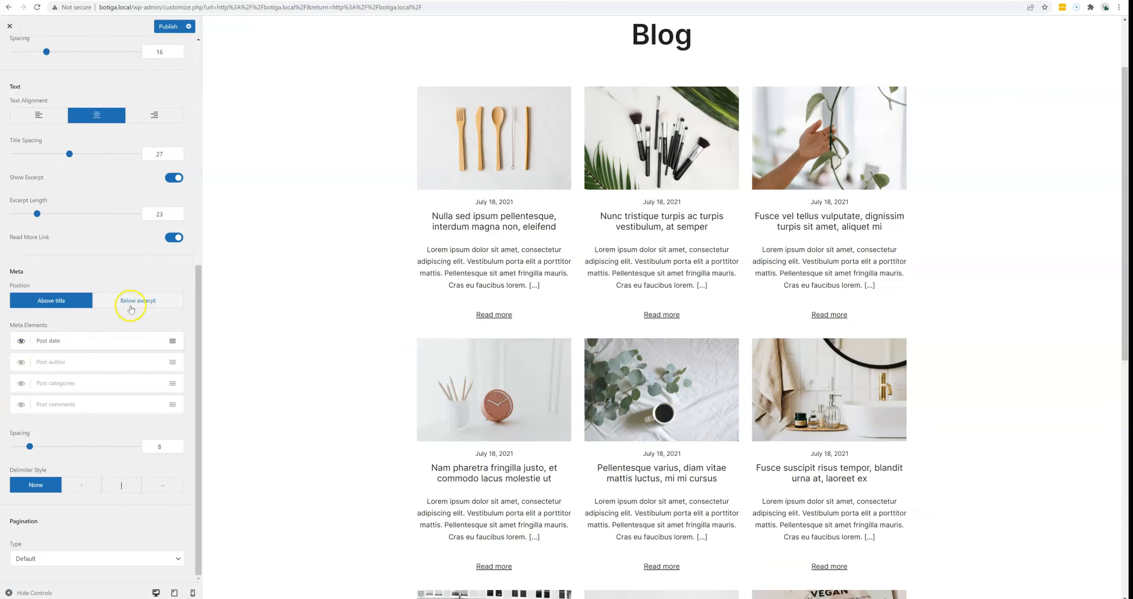
{"action": "left_click", "coordinate": [21, 362]}
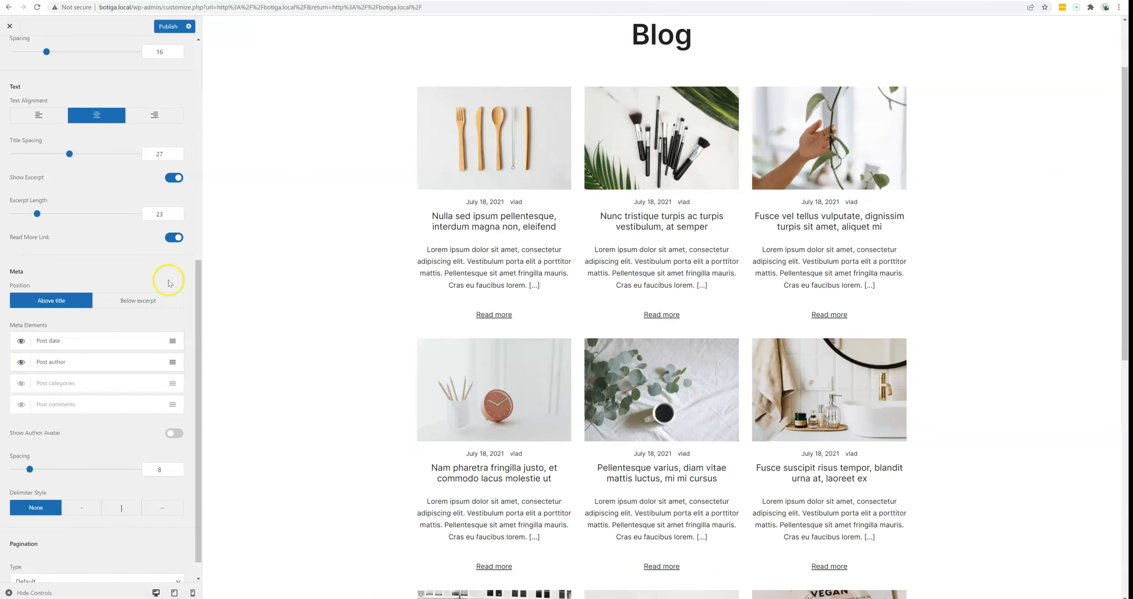
{"action": "scroll", "coordinate": [114, 343], "scroll_direction": "down", "scroll_amount": 1}
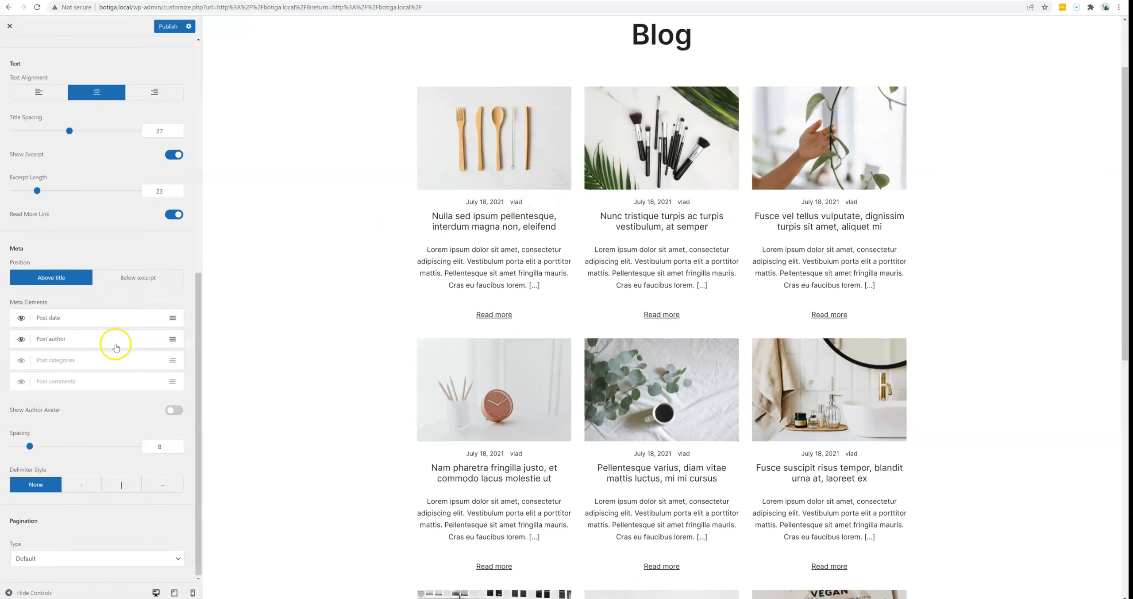
{"action": "left_click", "coordinate": [22, 339]}
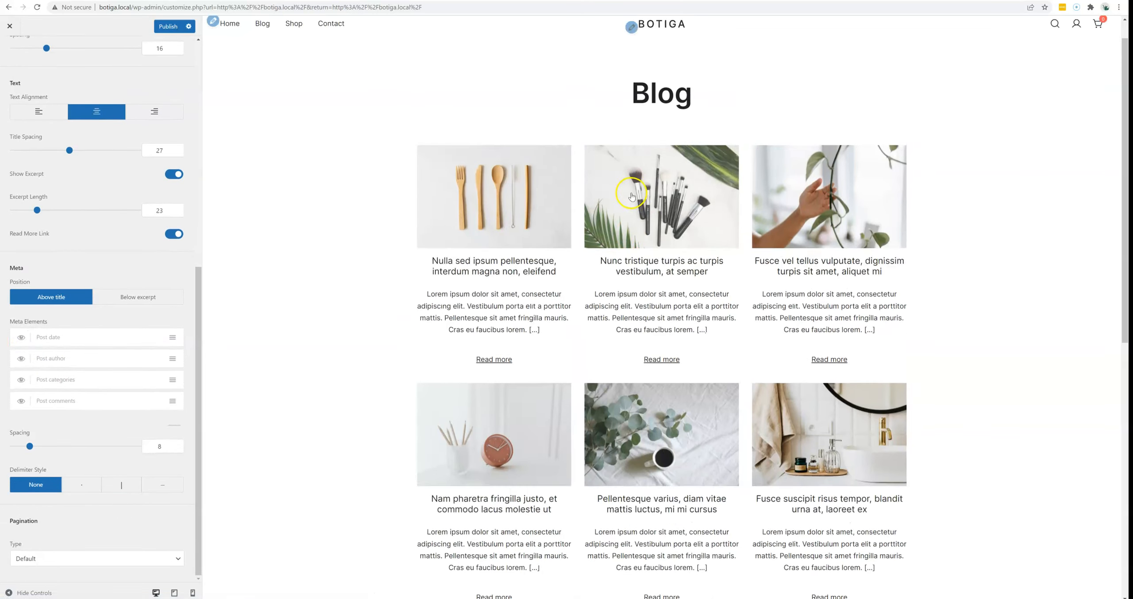
- Show the post categories and post author in the meta elements, ordering categories before the author
{"action": "left_click", "coordinate": [18, 382]}
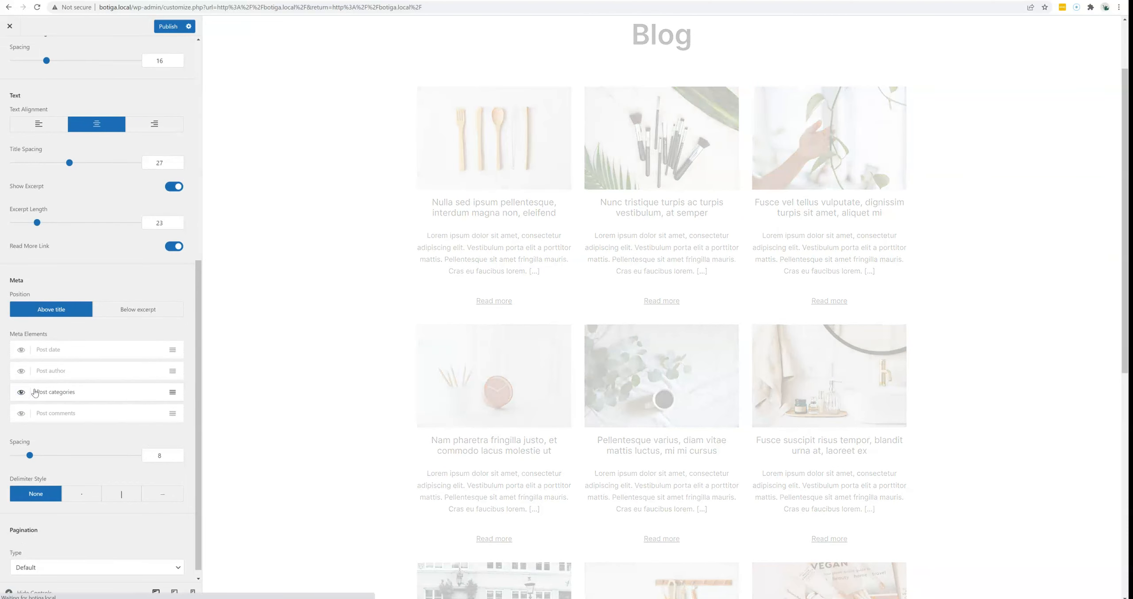
{"action": "left_click", "coordinate": [20, 371]}
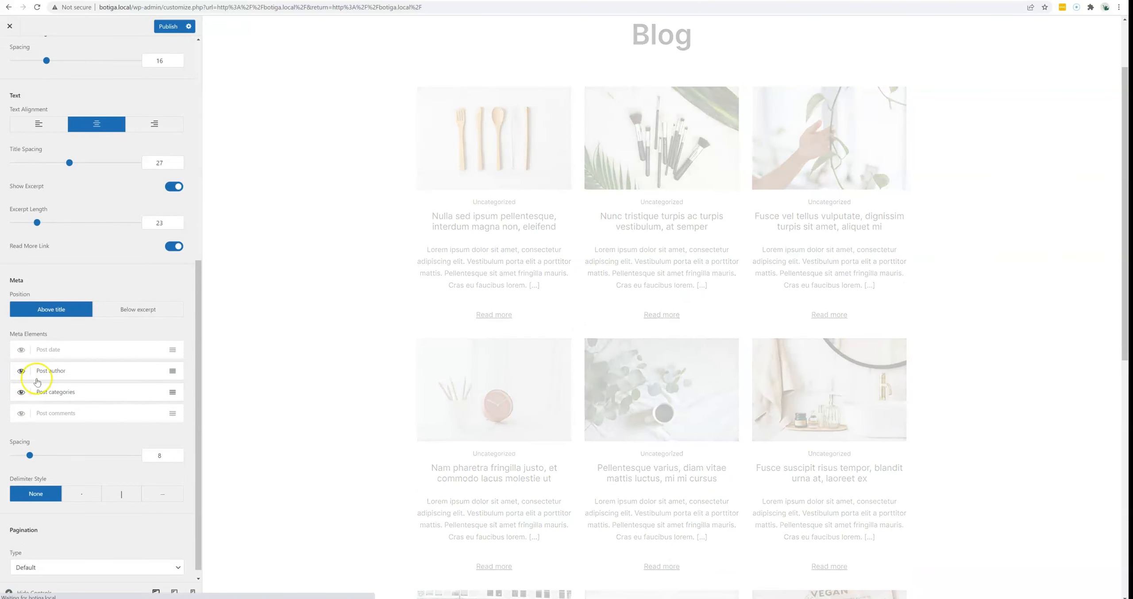
{"action": "left_click_drag", "start_coordinate": [66, 394], "coordinate": [76, 372]}
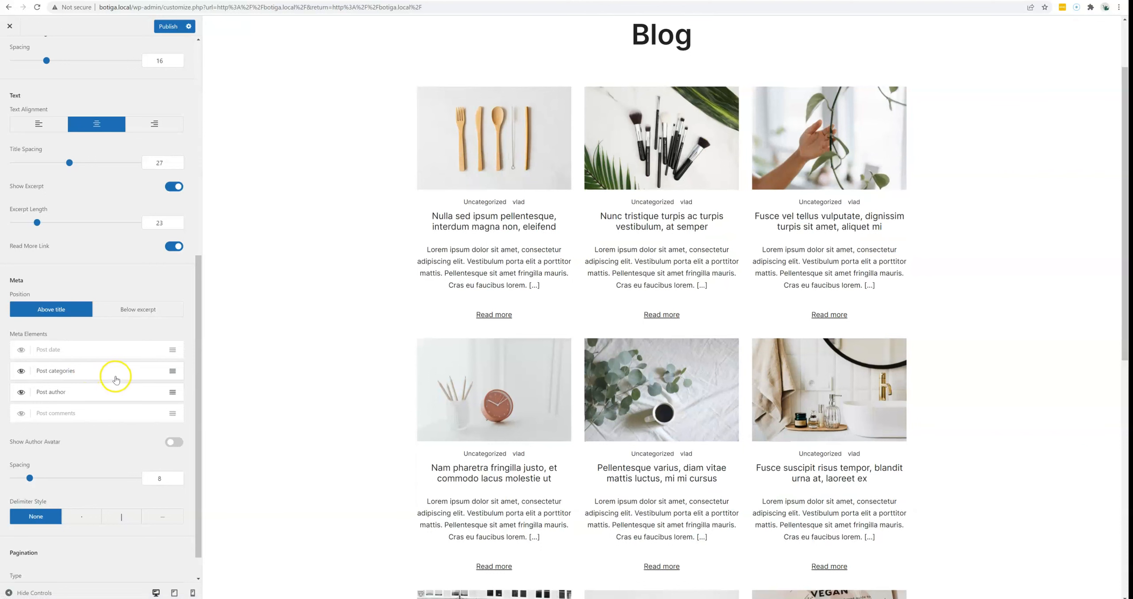
- Place the post meta below the excerpt and turn on the author avatar
{"action": "left_click", "coordinate": [134, 313]}
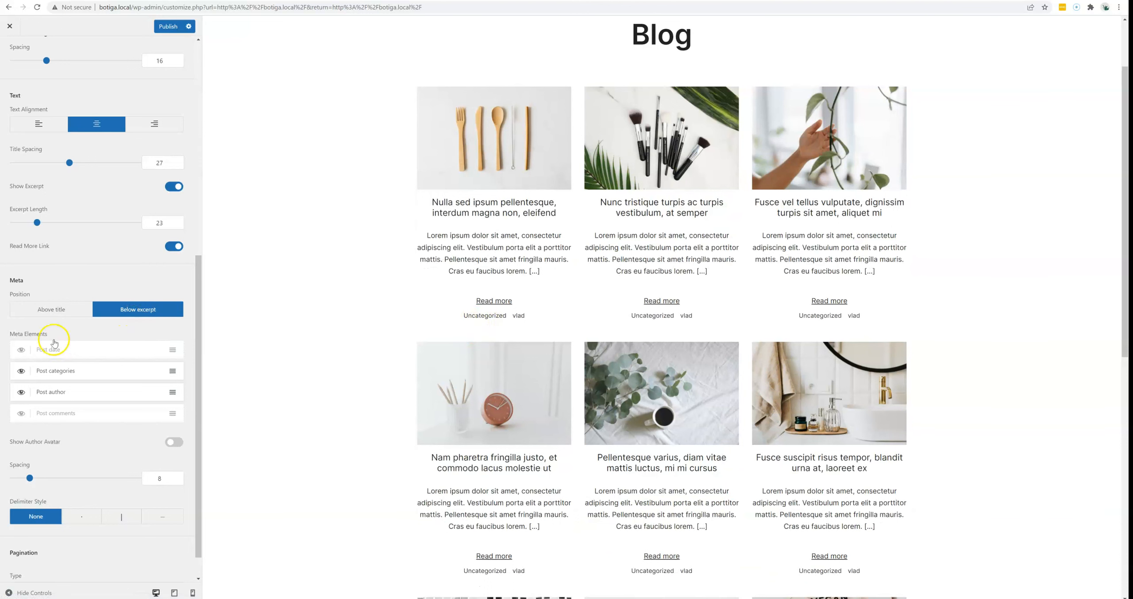
{"action": "scroll", "coordinate": [55, 350], "scroll_direction": "down", "scroll_amount": 1}
{"action": "left_click", "coordinate": [174, 410]}
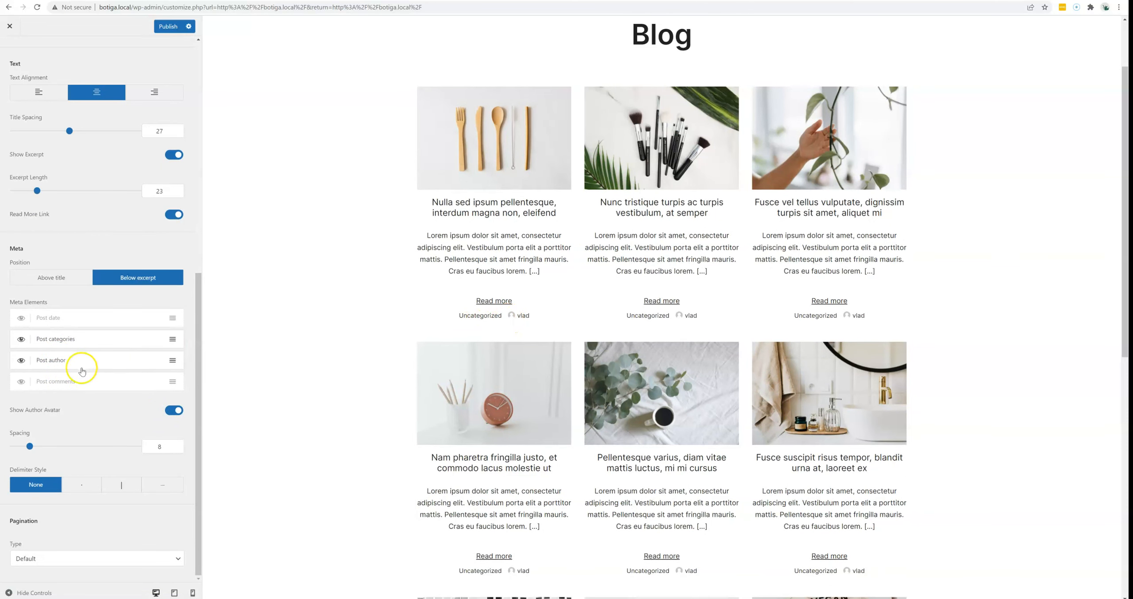
- Set the meta delimiter style to the vertical bar and move the meta position back above the title
{"action": "left_click", "coordinate": [131, 488]}
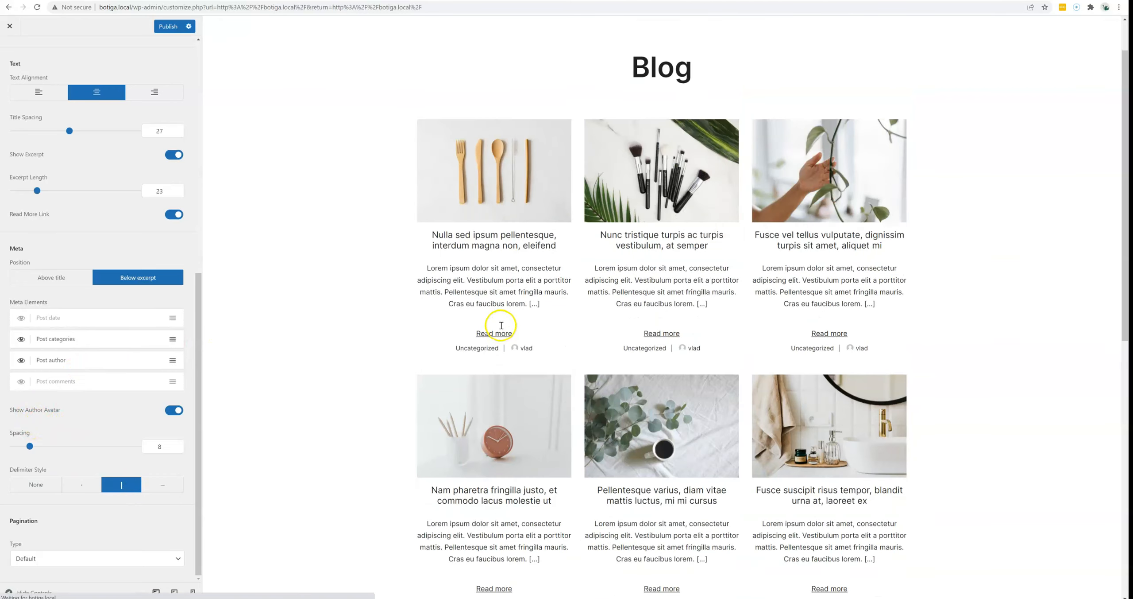
{"action": "scroll", "coordinate": [501, 325], "scroll_direction": "down", "scroll_amount": 1}
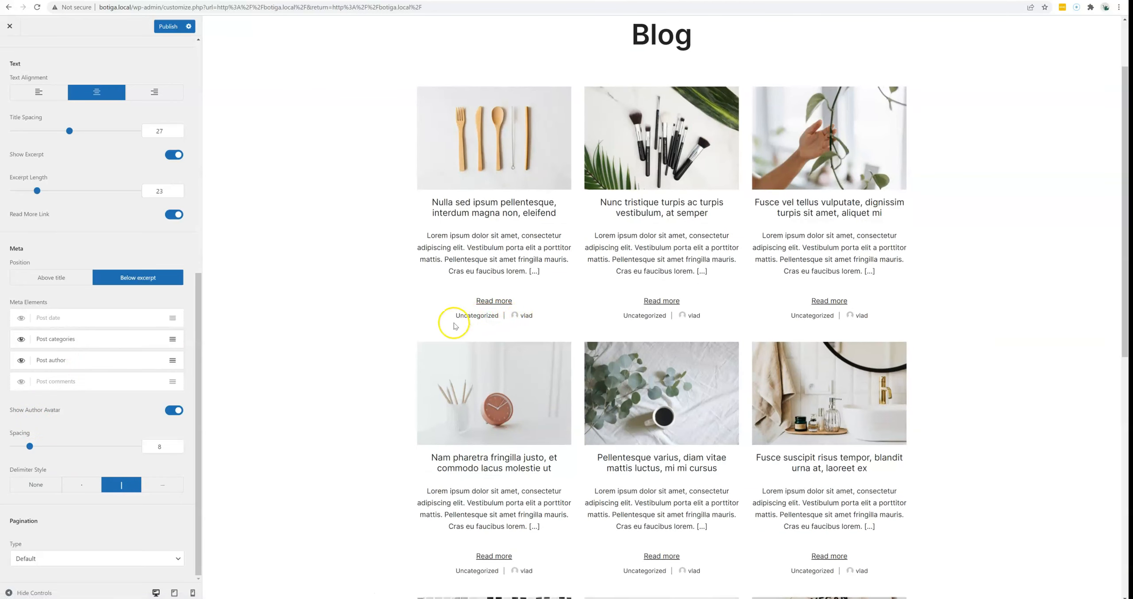
{"action": "left_click", "coordinate": [73, 277]}
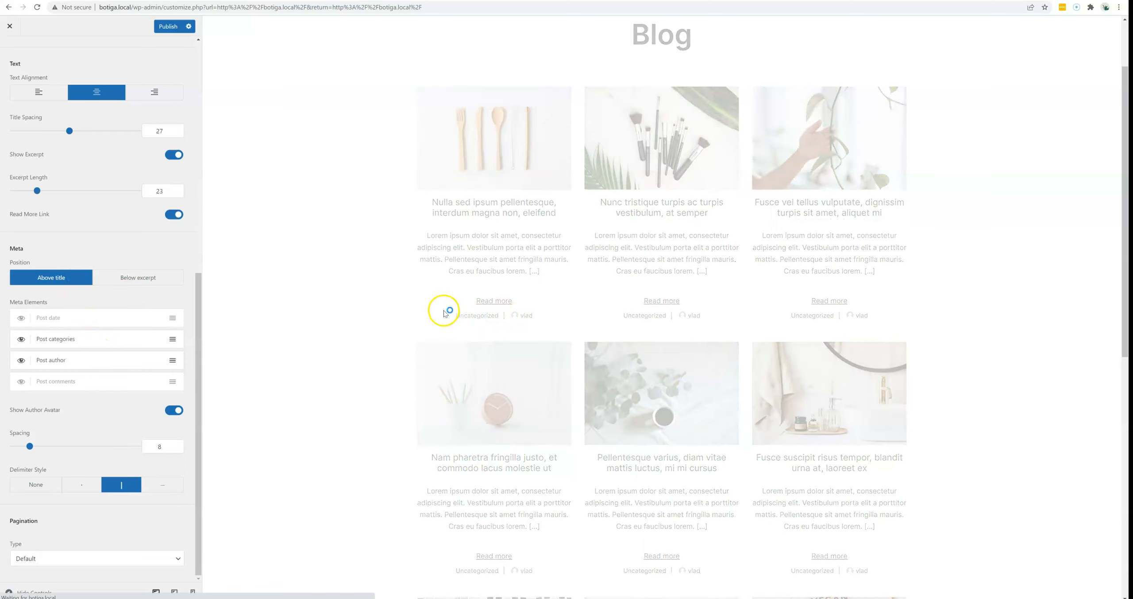
{"action": "scroll", "coordinate": [94, 568], "scroll_direction": "up", "scroll_amount": 5}
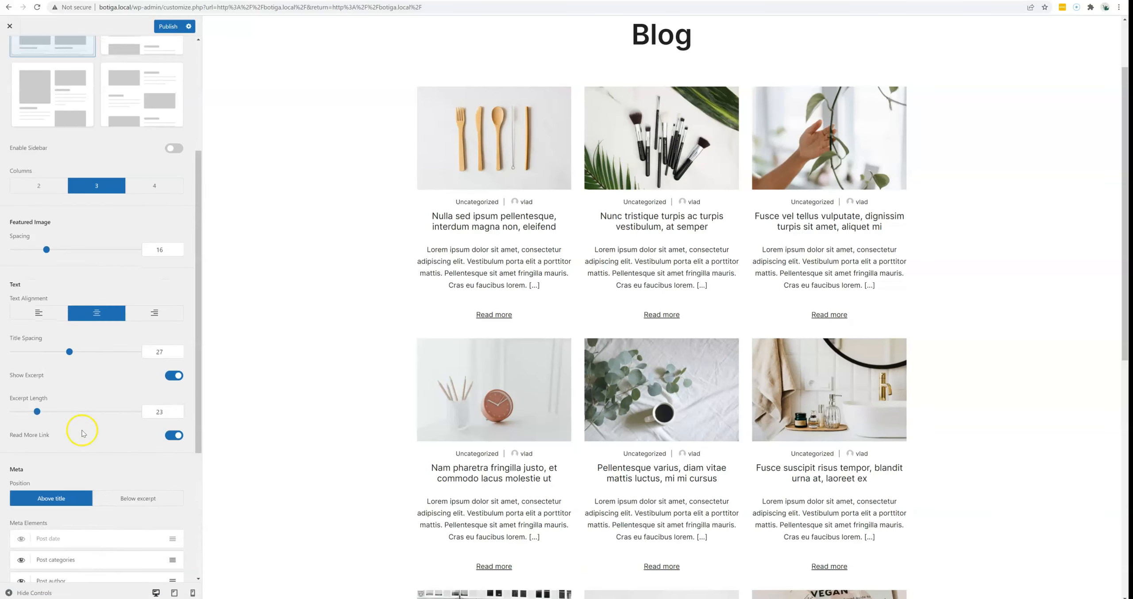
- Open the blog's single post settings and load the first blog post in the preview
{"action": "scroll", "coordinate": [82, 432], "scroll_direction": "up", "scroll_amount": 3}
{"action": "left_click", "coordinate": [9, 51]}
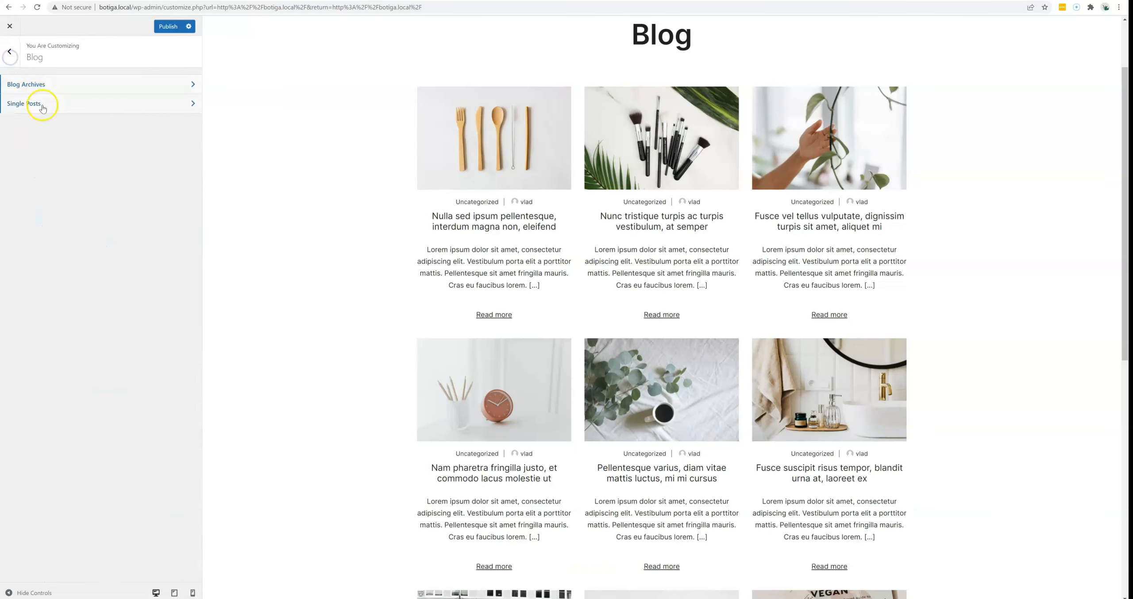
{"action": "left_click", "coordinate": [43, 105]}
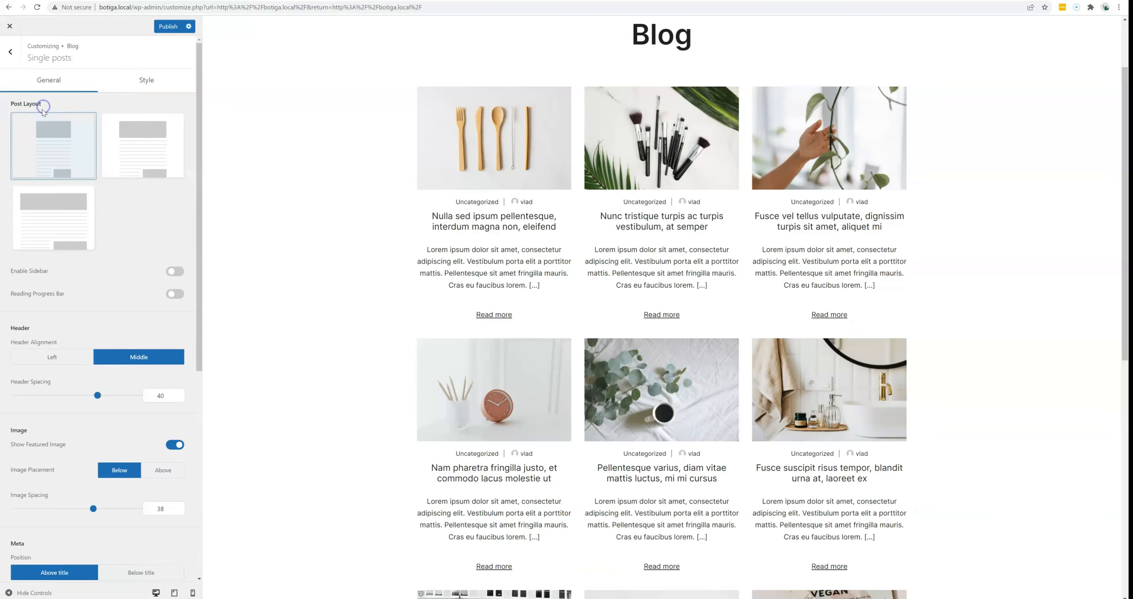
{"action": "left_click", "coordinate": [465, 187]}
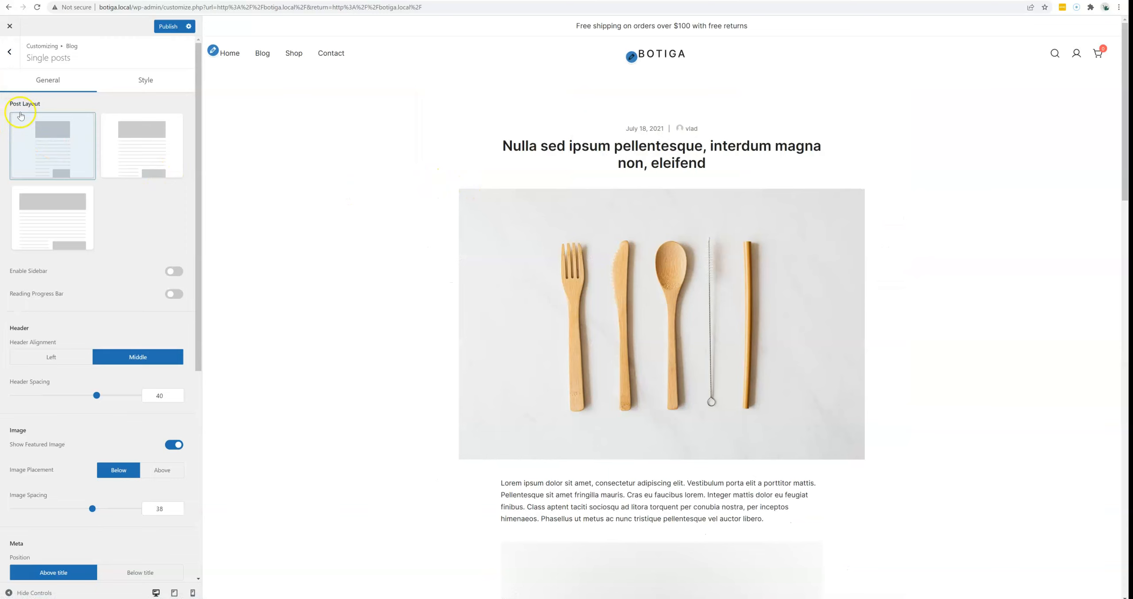
- Try the wider and full-width single post layouts, and switch back to the narrow layout
{"action": "left_click", "coordinate": [156, 154]}
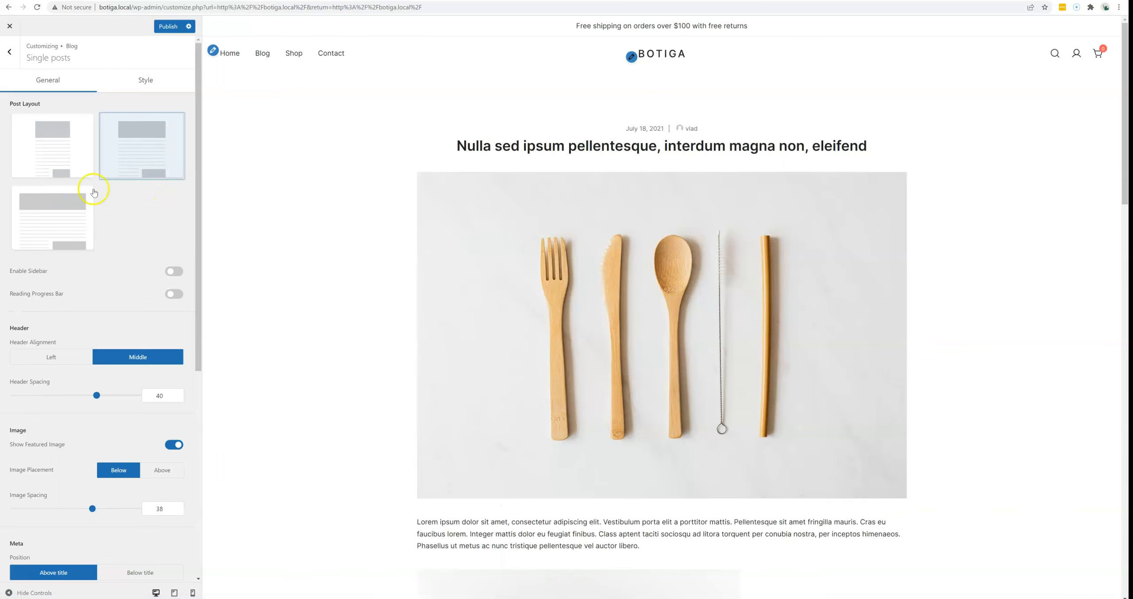
{"action": "left_click", "coordinate": [68, 208]}
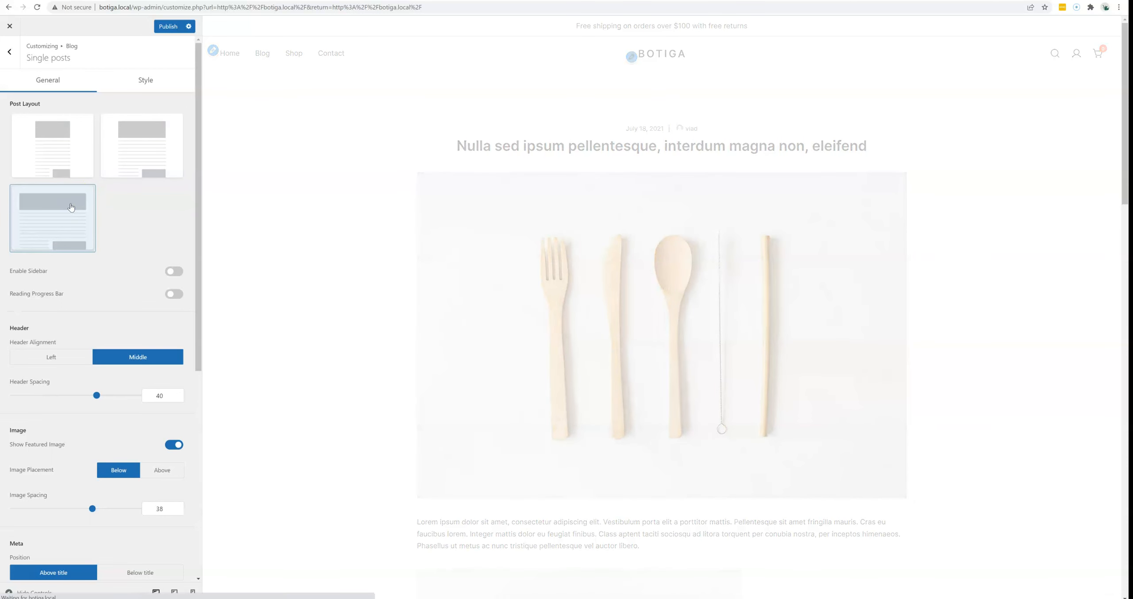
{"action": "scroll", "coordinate": [281, 263], "scroll_direction": "down", "scroll_amount": 6}
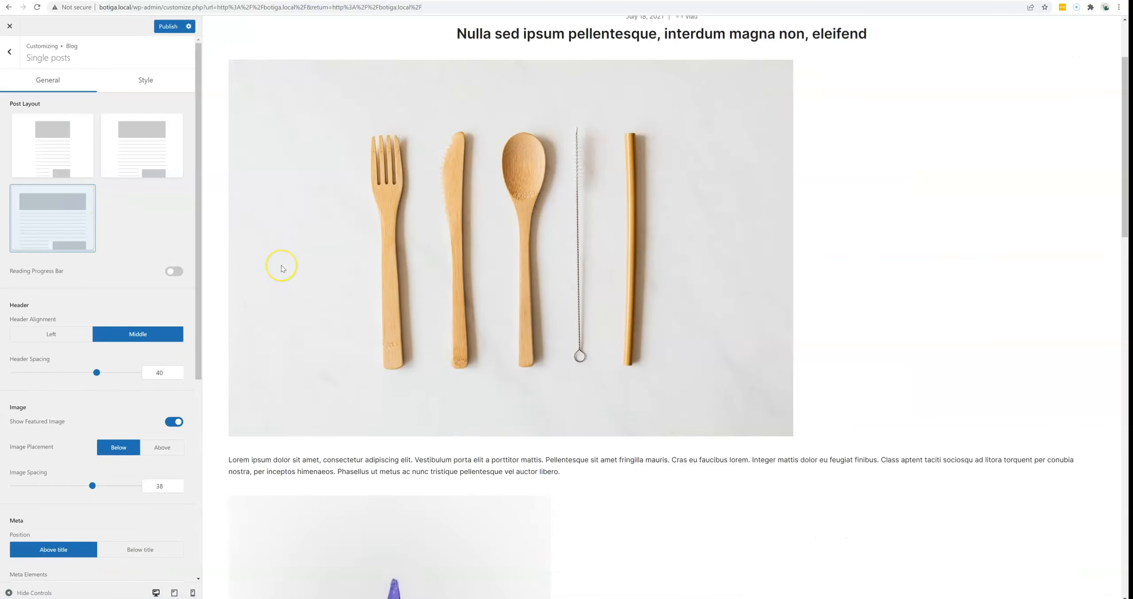
{"action": "scroll", "coordinate": [282, 269], "scroll_direction": "up", "scroll_amount": 6}
{"action": "left_click", "coordinate": [51, 147]}
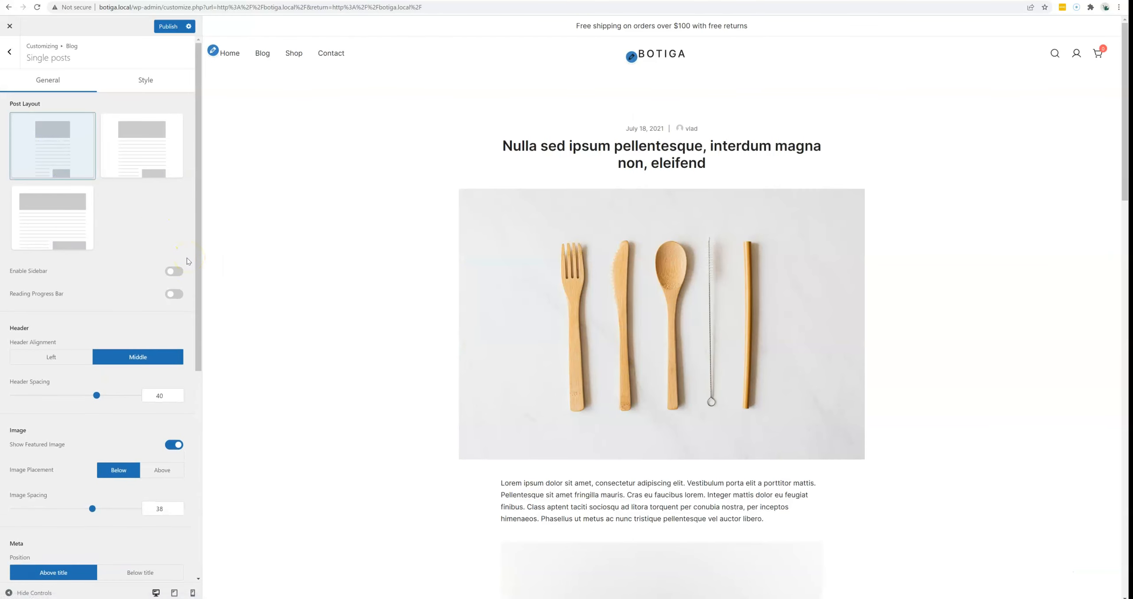
- Enable the sidebar with its position set to Left, and turn on the reading progress bar for single posts
{"action": "left_click", "coordinate": [173, 272]}
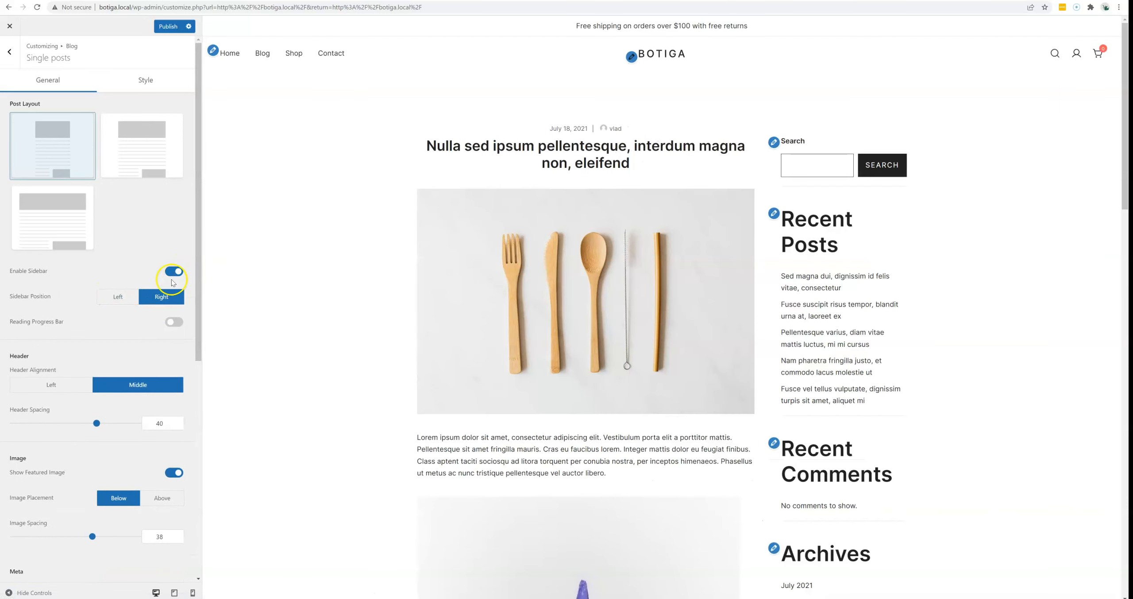
{"action": "left_click", "coordinate": [114, 300]}
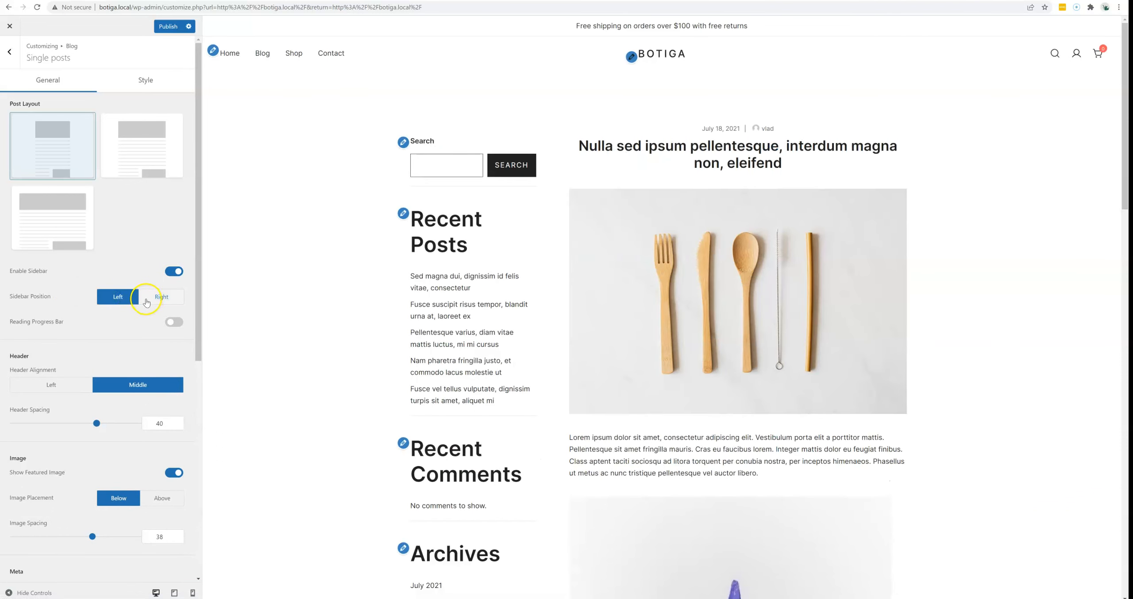
{"action": "scroll", "coordinate": [124, 289], "scroll_direction": "down", "scroll_amount": 1}
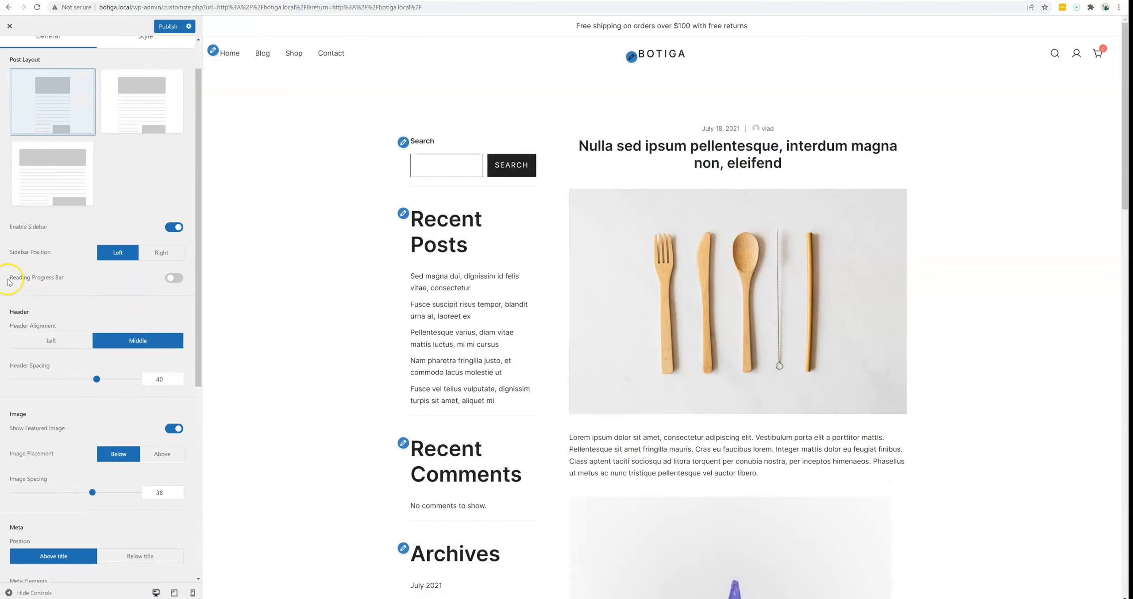
{"action": "left_click_drag", "start_coordinate": [8, 281], "coordinate": [76, 279]}
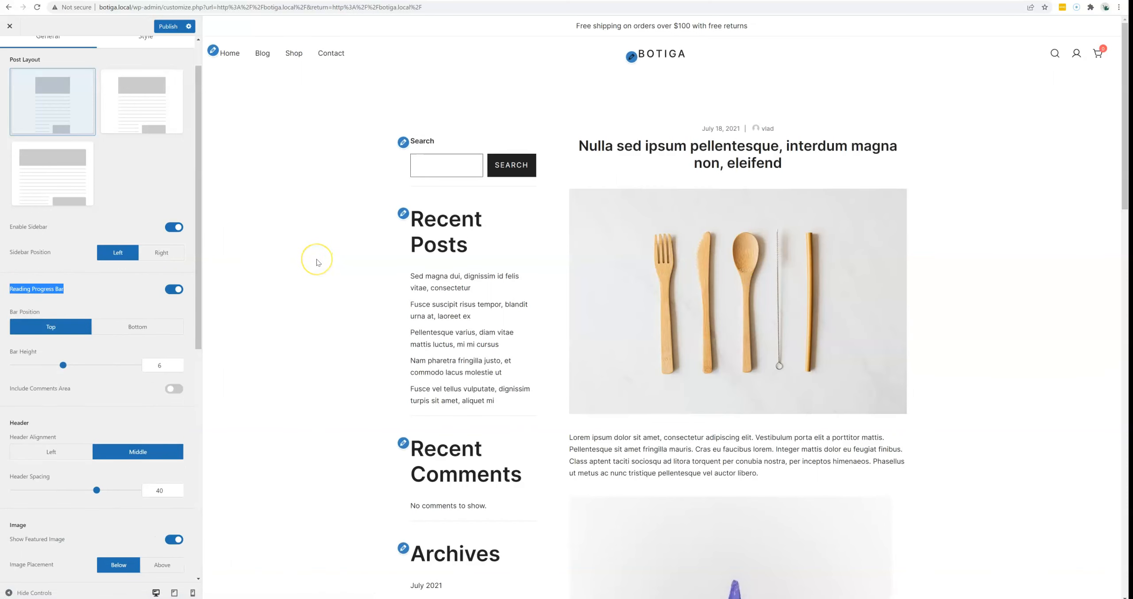
{"action": "scroll", "coordinate": [323, 262], "scroll_direction": "down", "scroll_amount": 3}
{"action": "scroll", "coordinate": [326, 255], "scroll_direction": "up", "scroll_amount": 2}
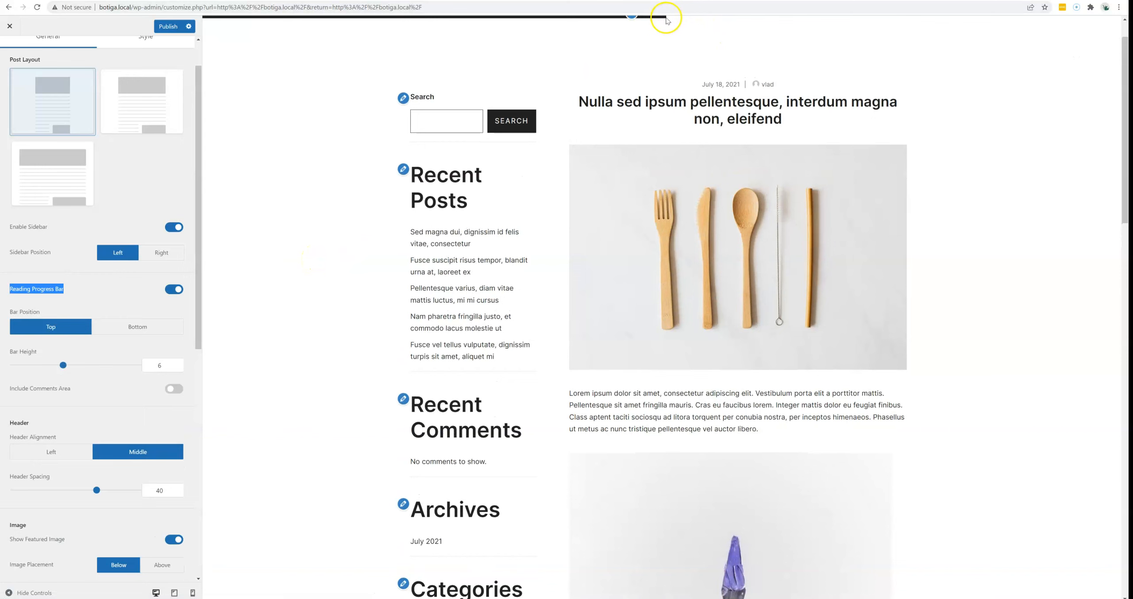
{"action": "scroll", "coordinate": [637, 113], "scroll_direction": "down", "scroll_amount": 3}
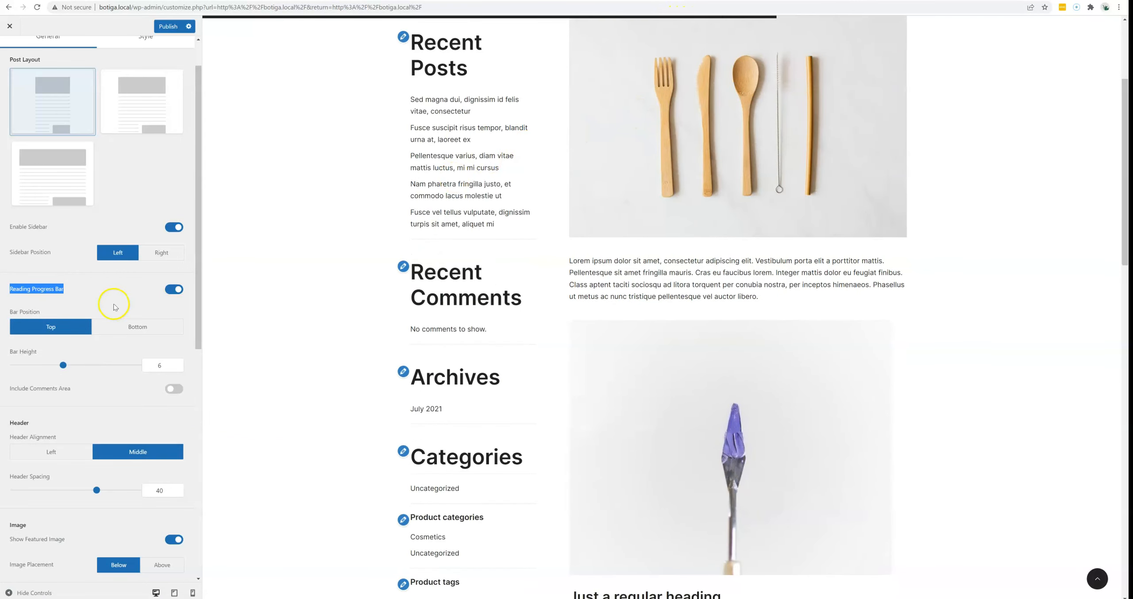
{"action": "scroll", "coordinate": [117, 304], "scroll_direction": "down", "scroll_amount": 1}
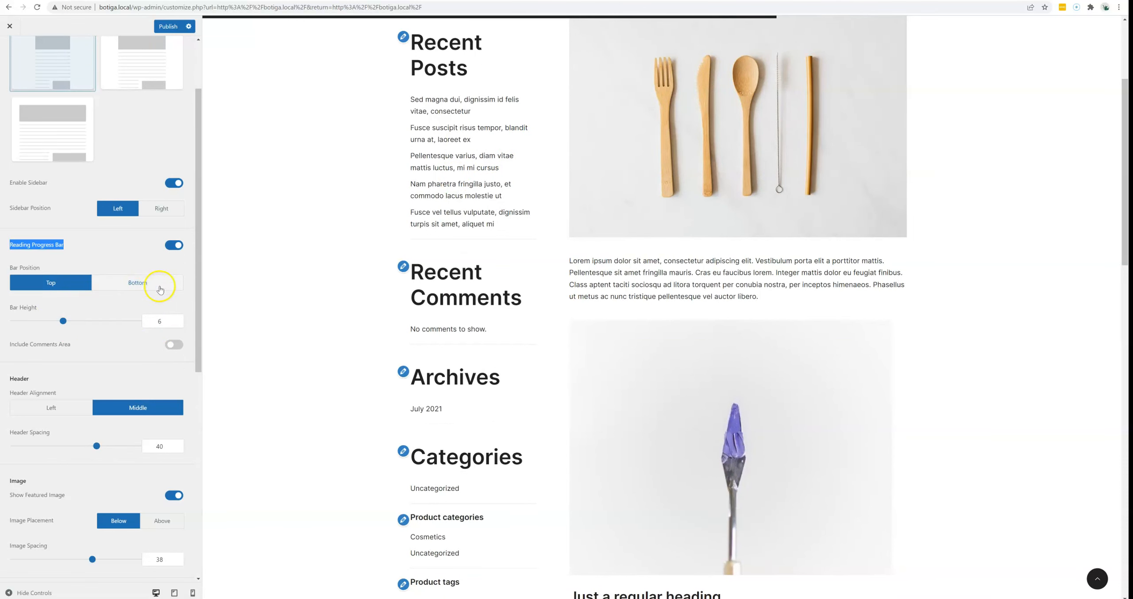
{"action": "scroll", "coordinate": [148, 287], "scroll_direction": "down", "scroll_amount": 2}
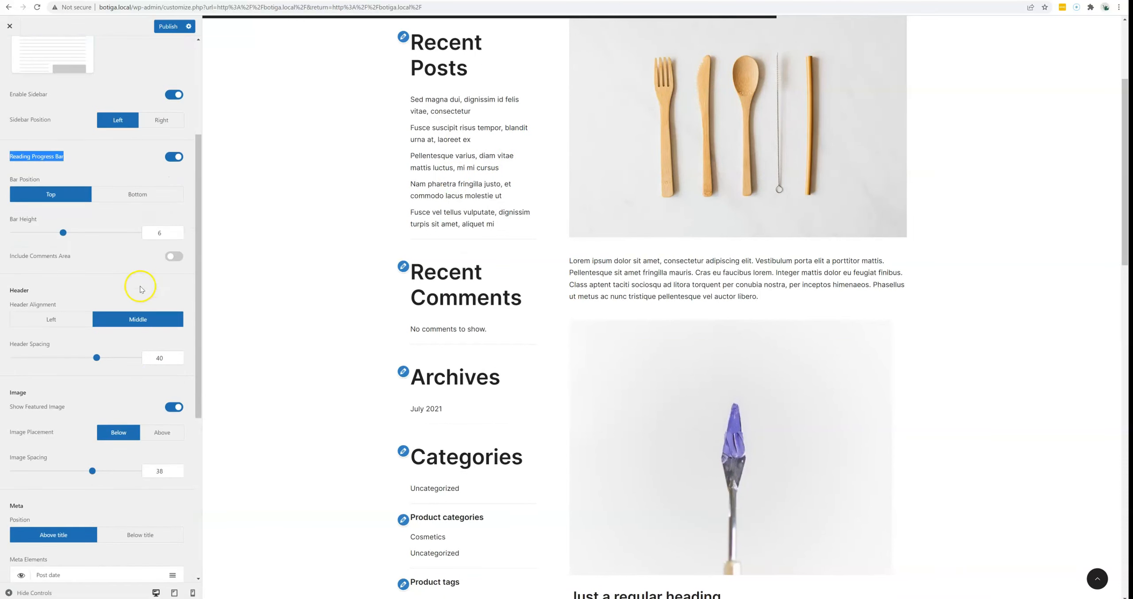
{"action": "scroll", "coordinate": [297, 268], "scroll_direction": "up", "scroll_amount": 3}
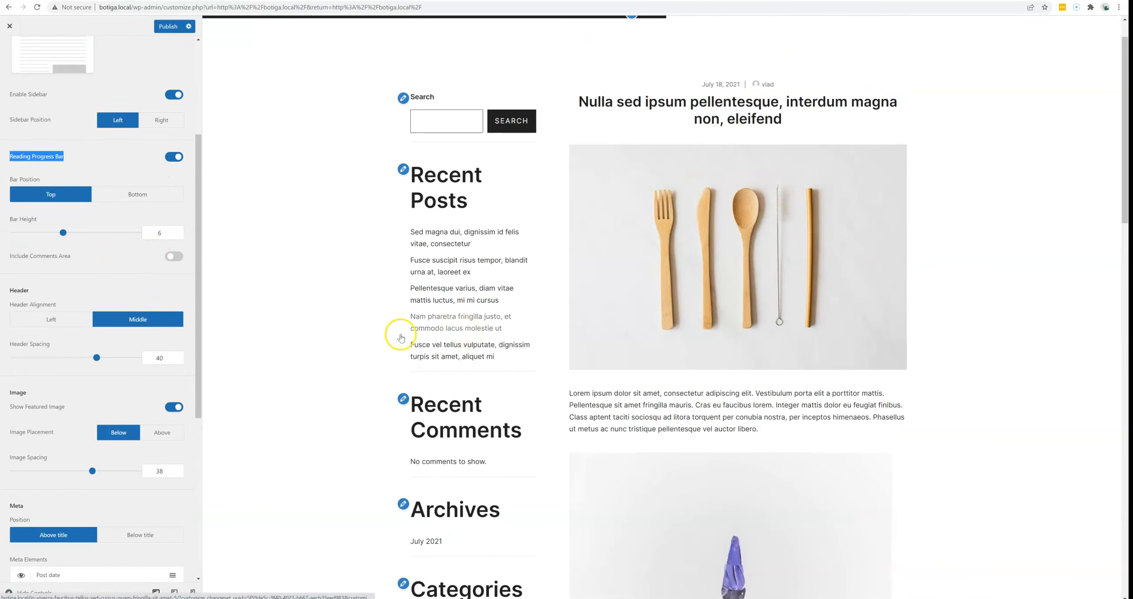
- Set the post header alignment to Left and the header spacing to 47
{"action": "scroll", "coordinate": [60, 362], "scroll_direction": "down", "scroll_amount": 1}
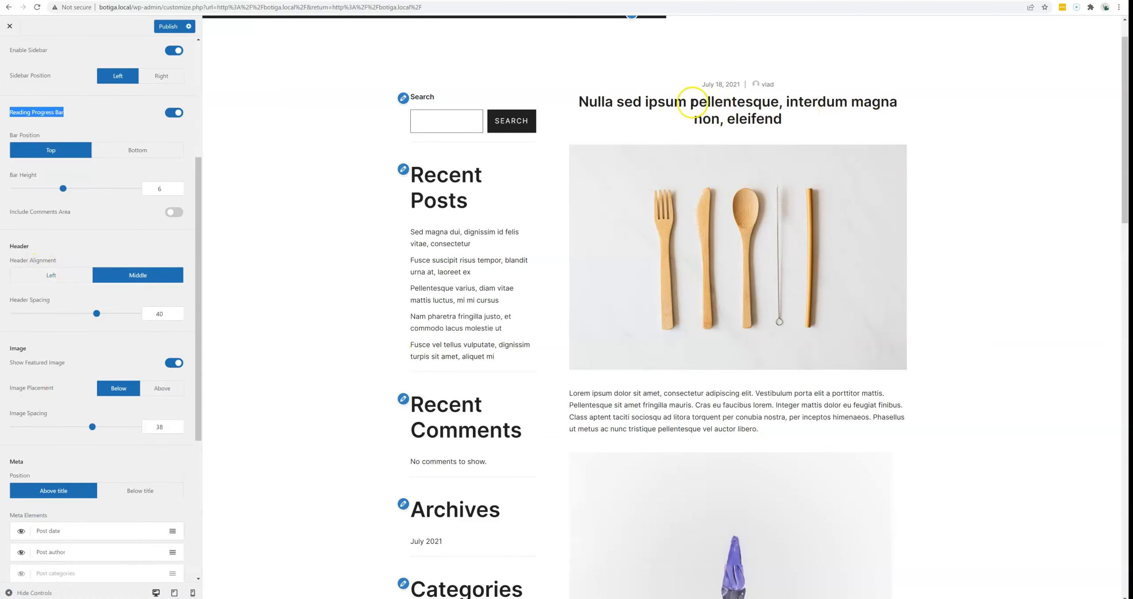
{"action": "left_click", "coordinate": [49, 280]}
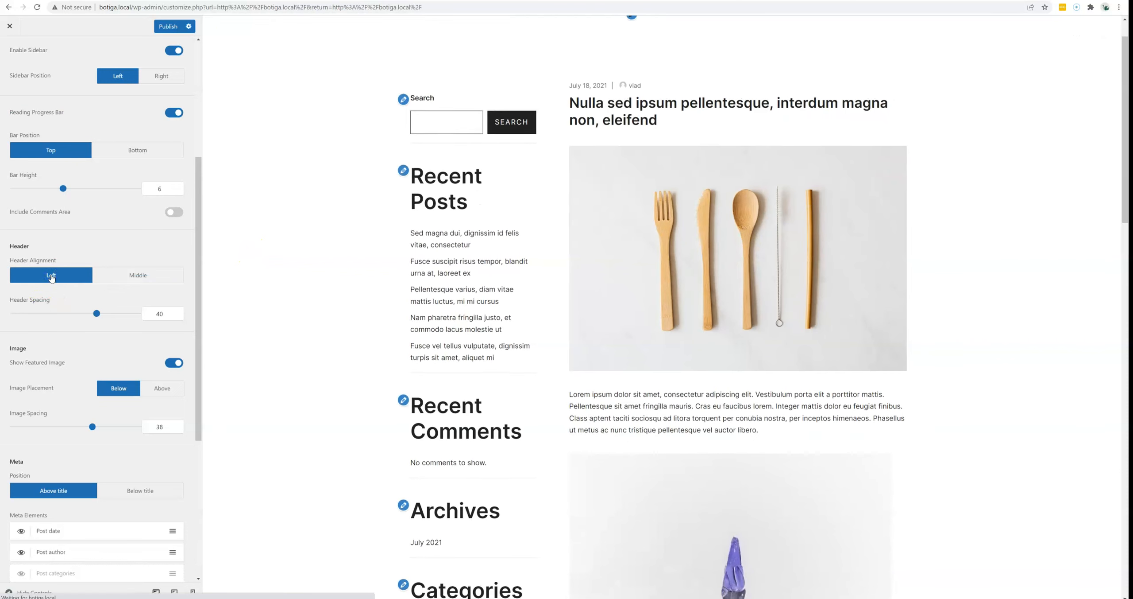
{"action": "left_click_drag", "start_coordinate": [95, 314], "coordinate": [111, 312]}
- Set the featured image placement to Above and the image spacing to 46
{"action": "scroll", "coordinate": [89, 291], "scroll_direction": "down", "scroll_amount": 3}
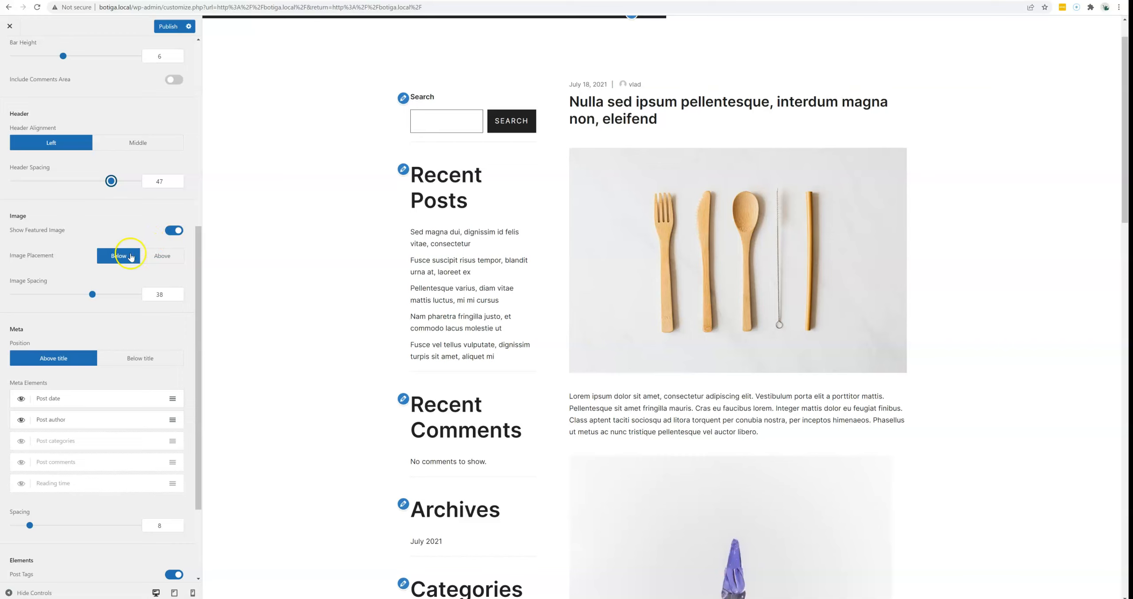
{"action": "left_click", "coordinate": [163, 256]}
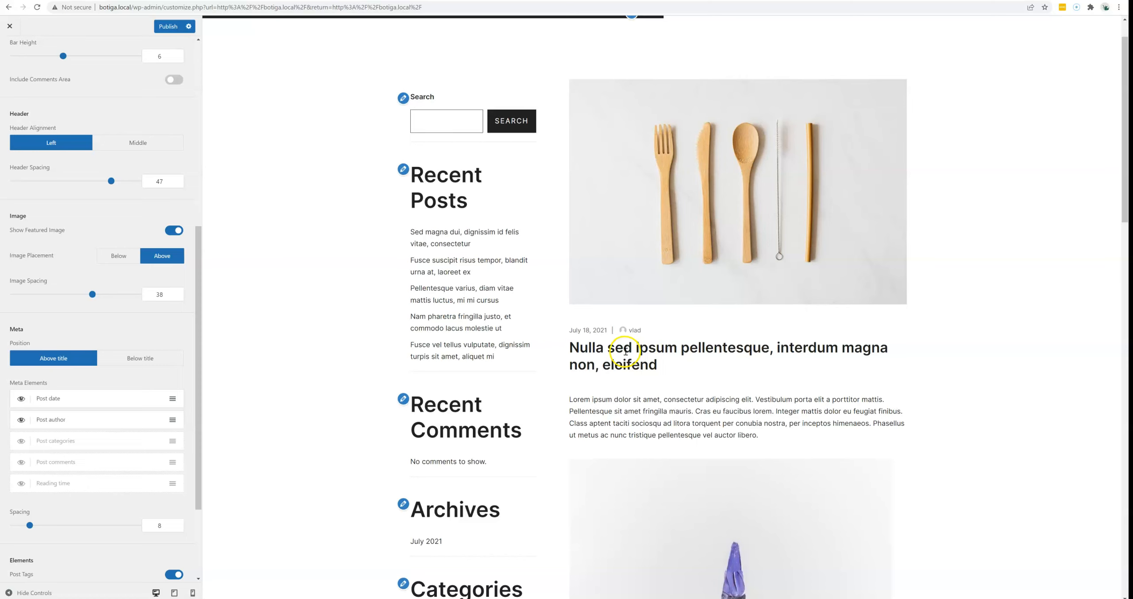
{"action": "mouse_move", "coordinate": [101, 298]}
{"action": "left_mouse_down"}
{"action": "mouse_move", "coordinate": [53, 301]}
{"action": "mouse_move", "coordinate": [104, 301]}
{"action": "left_mouse_up"}
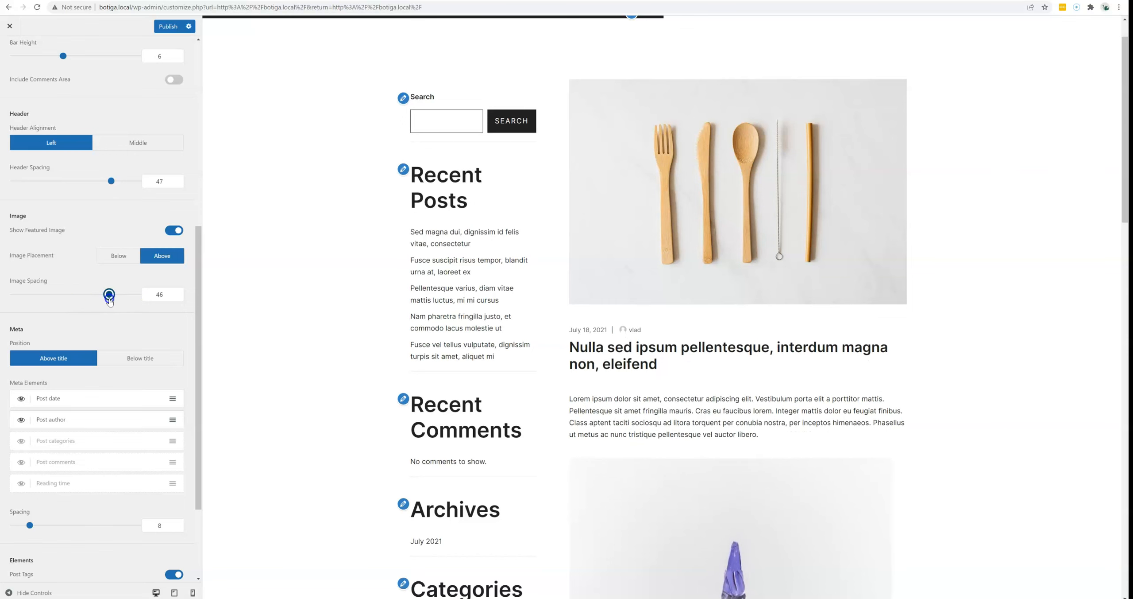
- Show the reading time between the post date and post author, and set the meta spacing to 22
{"action": "scroll", "coordinate": [139, 363], "scroll_direction": "down", "scroll_amount": 3}
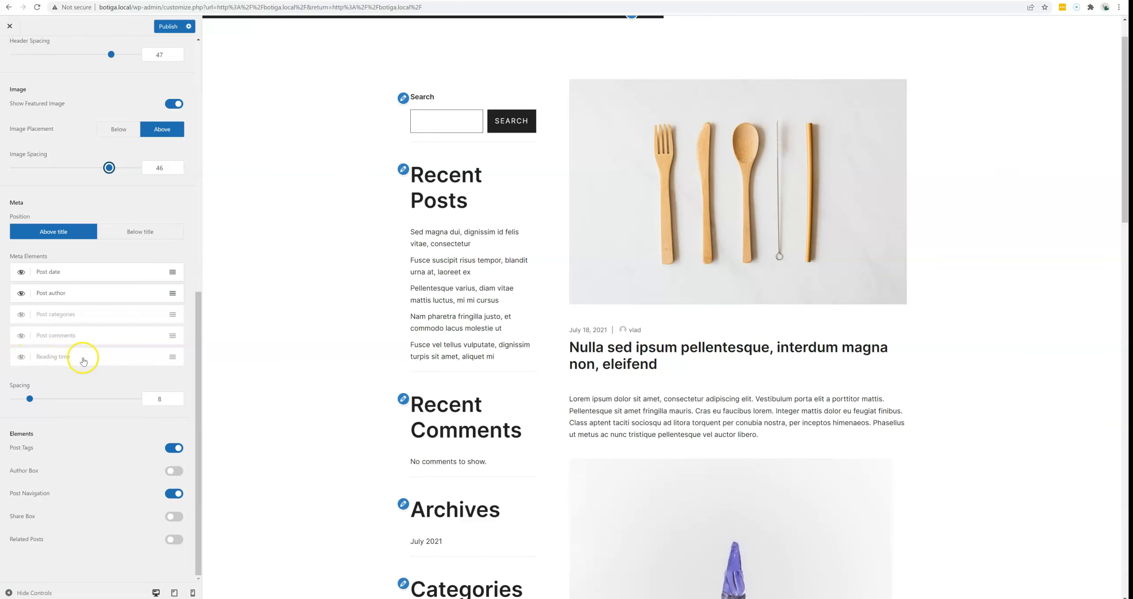
{"action": "left_click", "coordinate": [23, 360]}
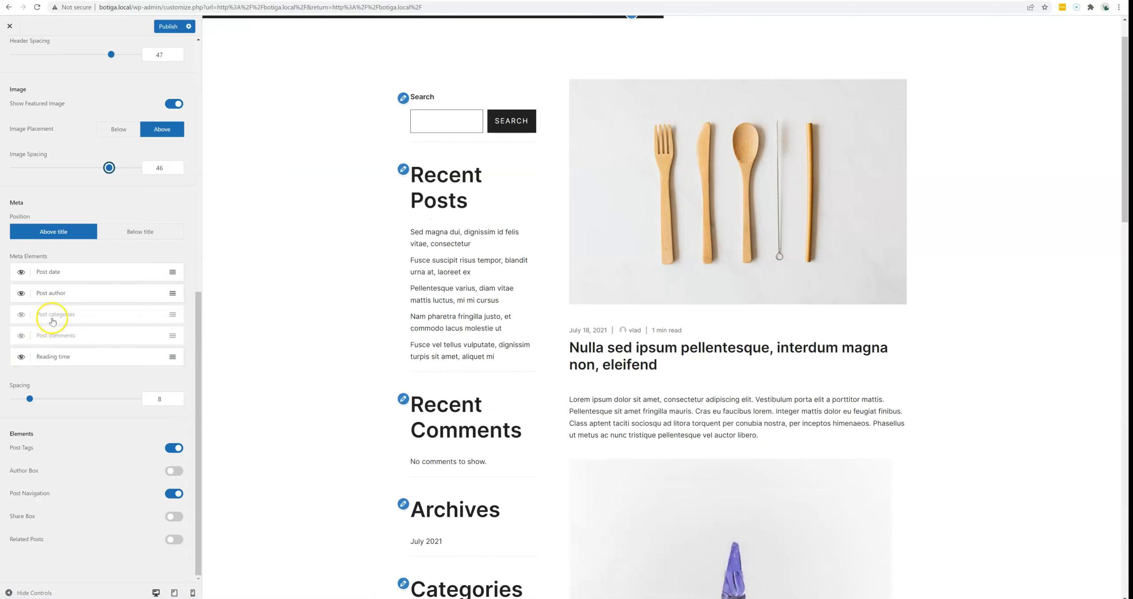
{"action": "left_click_drag", "start_coordinate": [56, 360], "coordinate": [76, 287]}
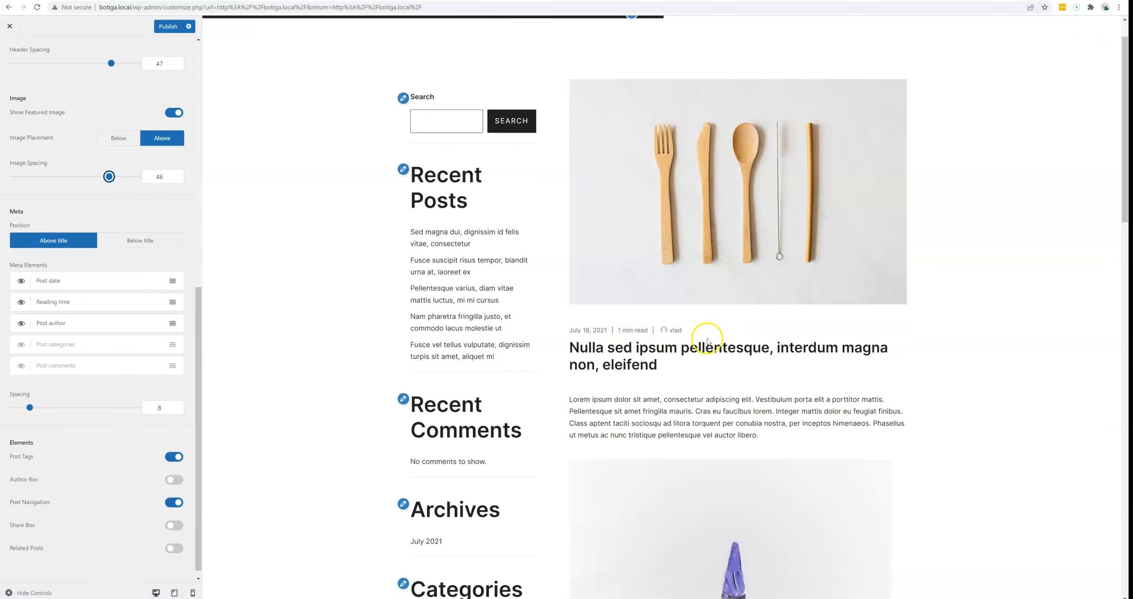
{"action": "scroll", "coordinate": [21, 291], "scroll_direction": "down", "scroll_amount": 1}
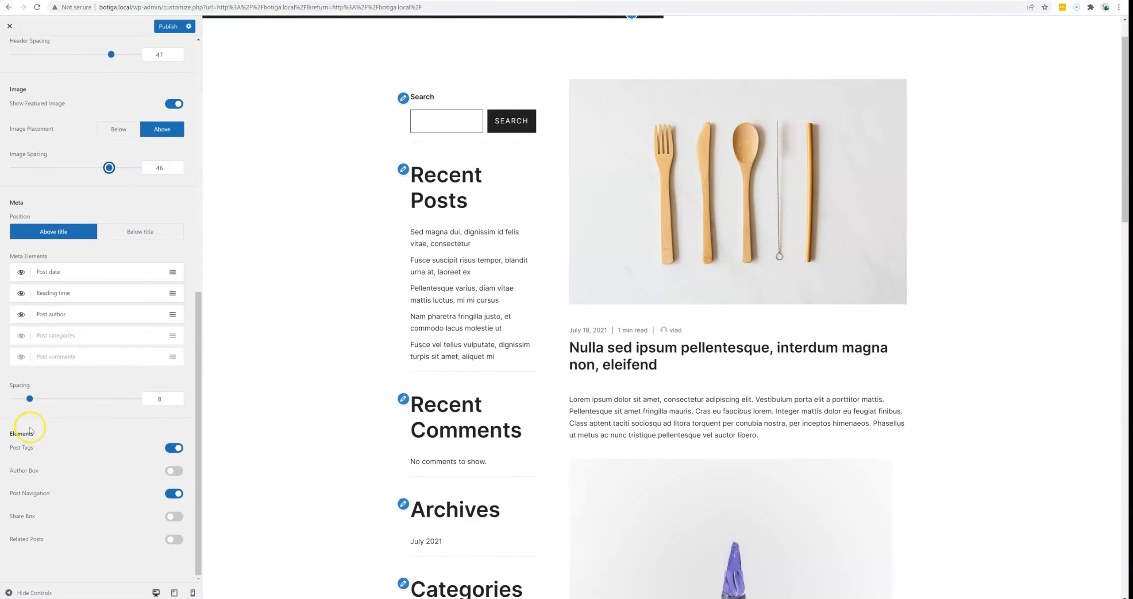
{"action": "left_click_drag", "start_coordinate": [29, 399], "coordinate": [59, 398]}
- Turn on the author box for single posts and check it at the end of the post
{"action": "scroll", "coordinate": [558, 372], "scroll_direction": "down", "scroll_amount": 4}
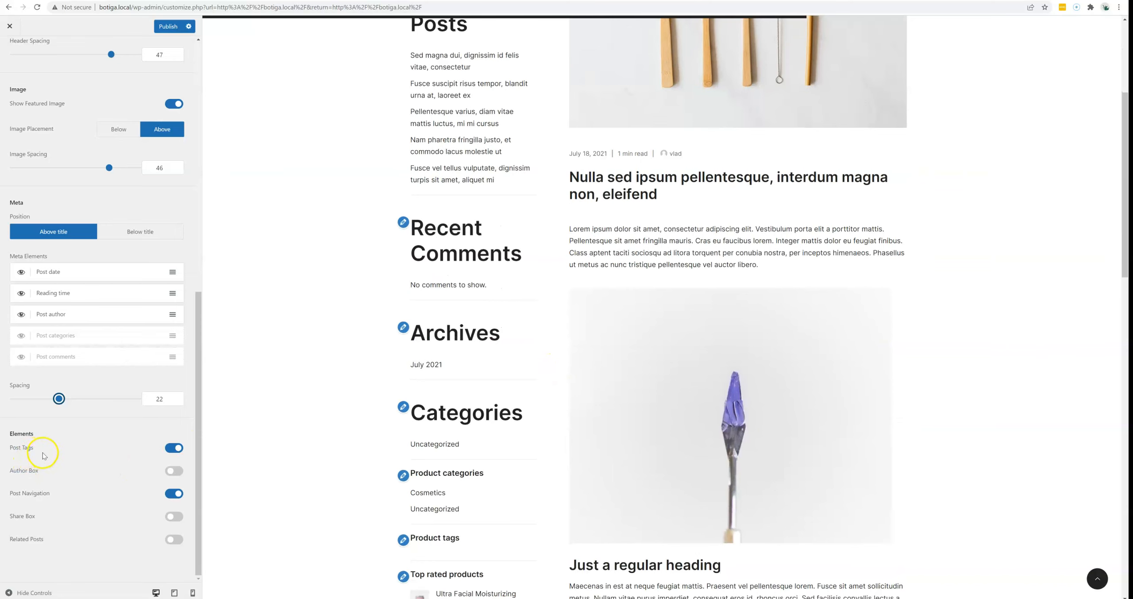
{"action": "left_click", "coordinate": [180, 471]}
{"action": "scroll", "coordinate": [759, 469], "scroll_direction": "down", "scroll_amount": 8}
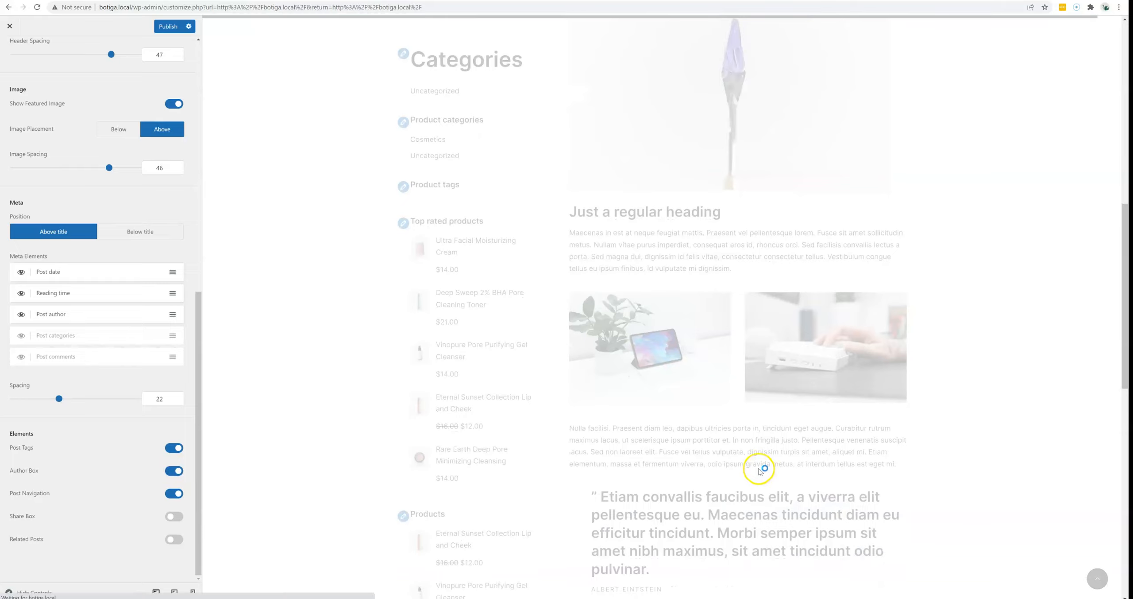
{"action": "scroll", "coordinate": [760, 469], "scroll_direction": "down", "scroll_amount": 15}
{"action": "scroll", "coordinate": [750, 266], "scroll_direction": "up", "scroll_amount": 3}
{"action": "scroll", "coordinate": [727, 248], "scroll_direction": "down", "scroll_amount": 1}
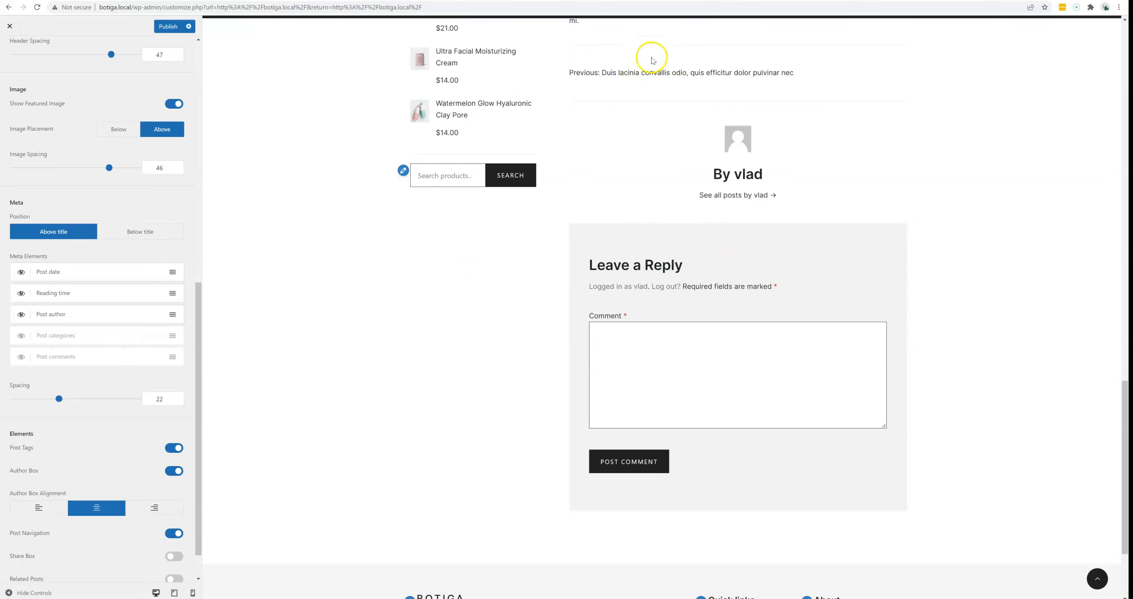
{"action": "scroll", "coordinate": [119, 409], "scroll_direction": "down", "scroll_amount": 1}
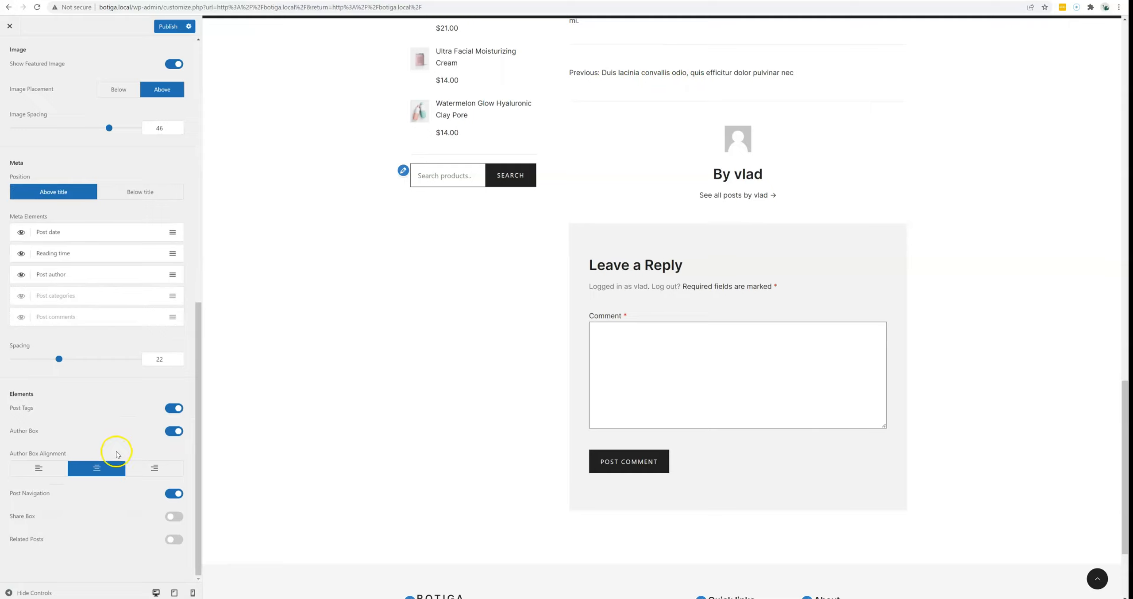
- Turn on the share box and the related posts section for single posts
{"action": "left_click", "coordinate": [177, 516]}
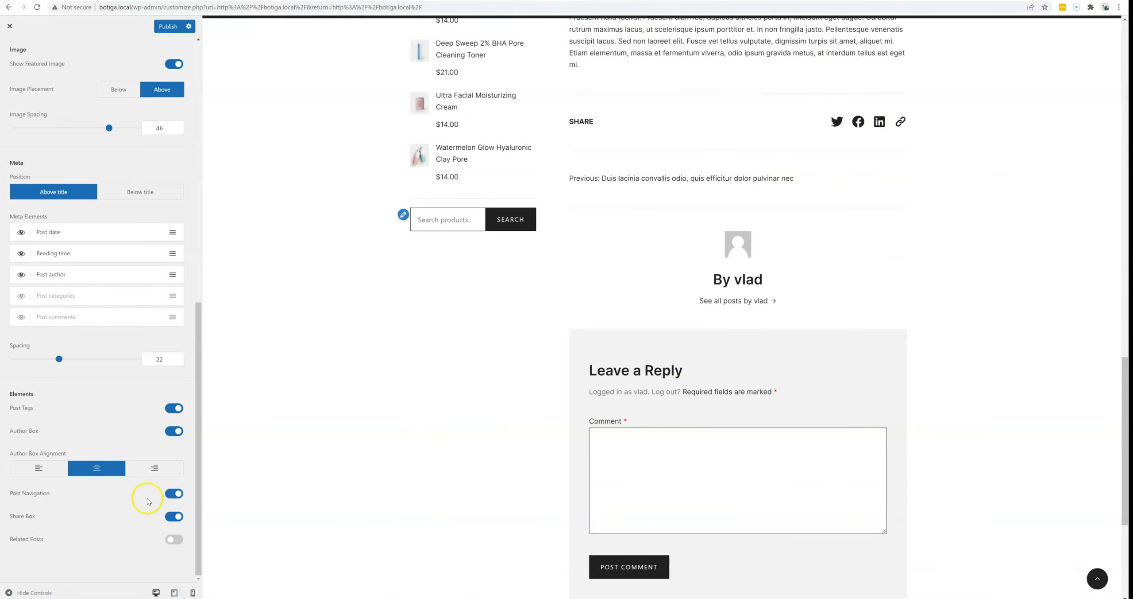
{"action": "left_click", "coordinate": [177, 538]}
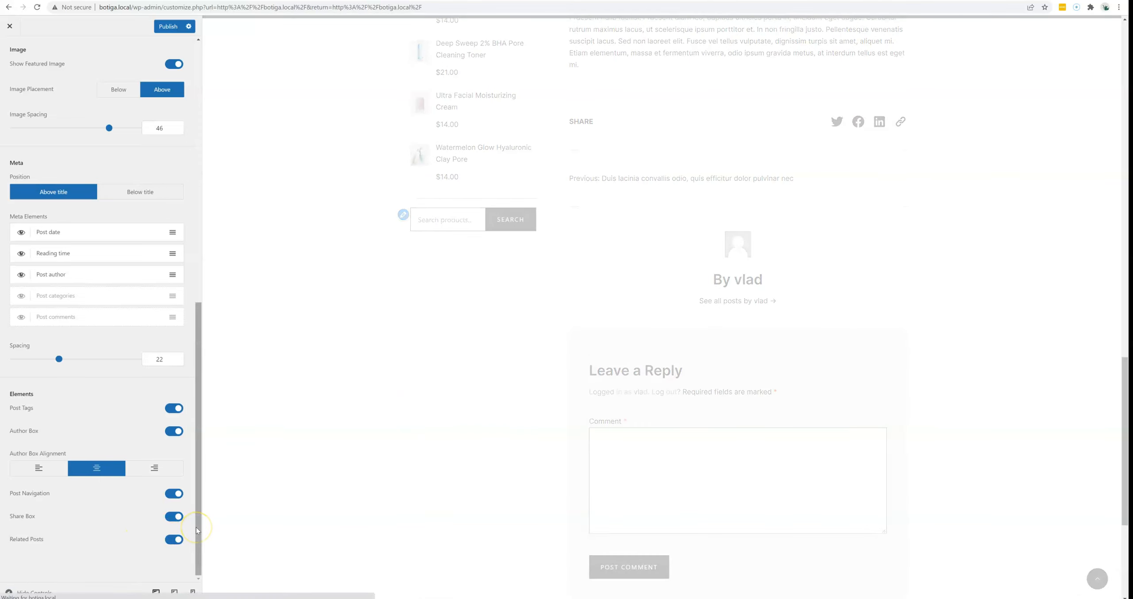
{"action": "scroll", "coordinate": [666, 384], "scroll_direction": "down", "scroll_amount": 1}
{"action": "scroll", "coordinate": [667, 382], "scroll_direction": "down", "scroll_amount": 2}
- Turn on the related posts slider, set its number of posts to 9, and advance through the slides
{"action": "scroll", "coordinate": [168, 460], "scroll_direction": "down", "scroll_amount": 2}
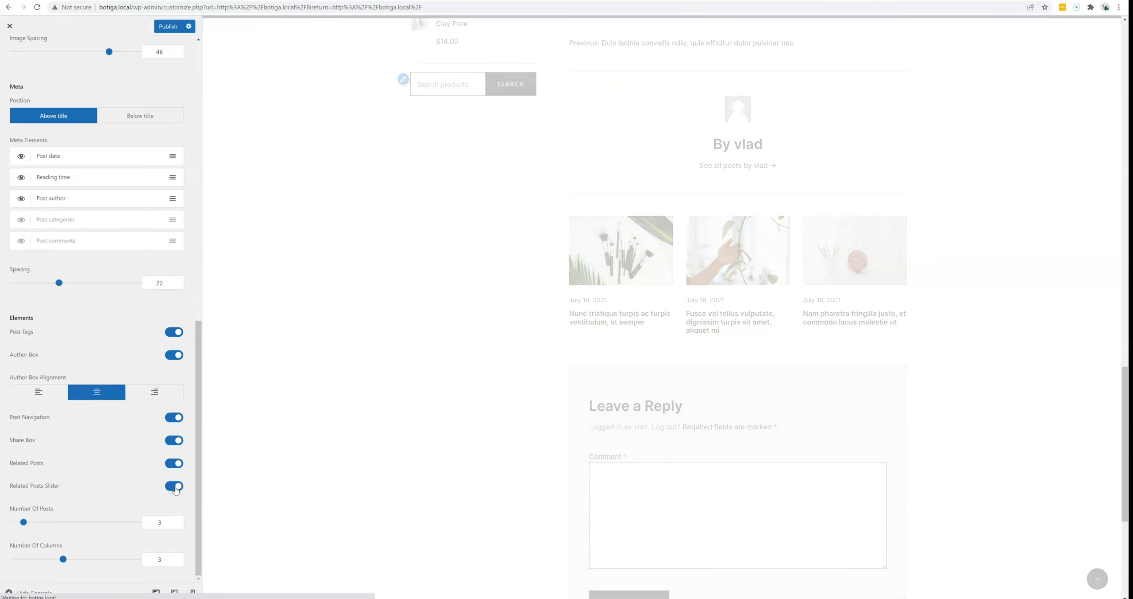
{"action": "scroll", "coordinate": [367, 450], "scroll_direction": "down", "scroll_amount": 2}
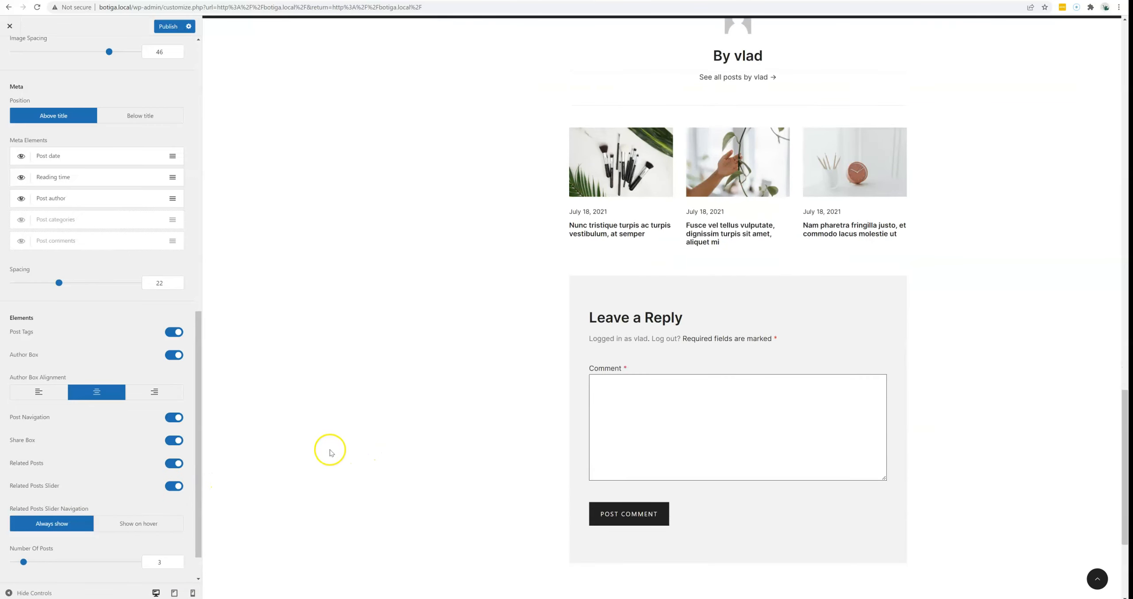
{"action": "scroll", "coordinate": [108, 535], "scroll_direction": "down", "scroll_amount": 1}
{"action": "left_click_drag", "start_coordinate": [49, 522], "coordinate": [55, 522]}
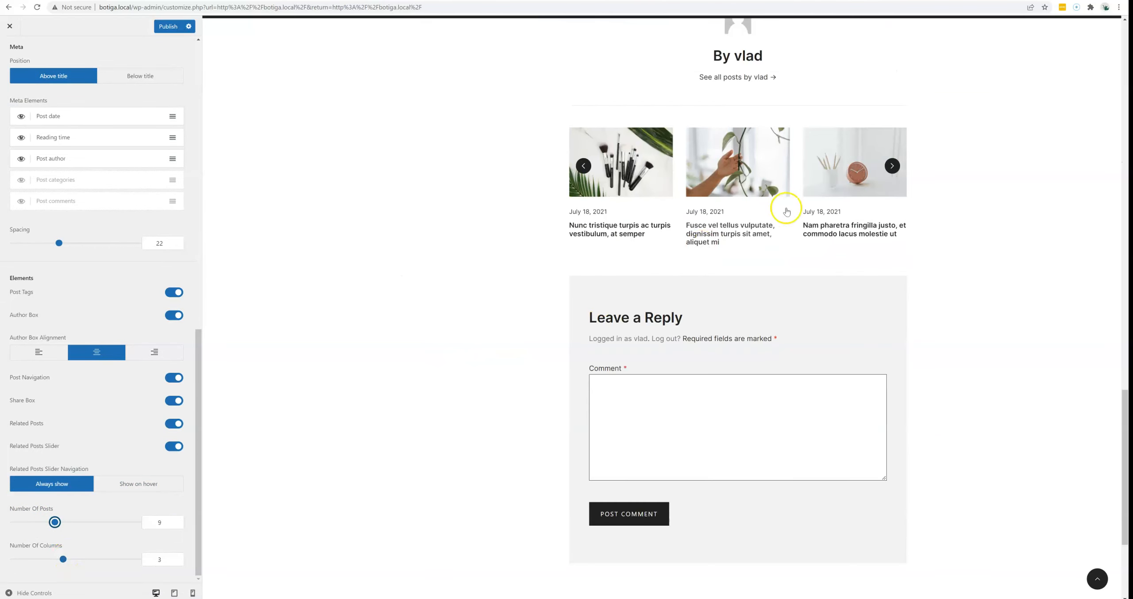
{"action": "left_click", "coordinate": [894, 166]}
{"action": "left_click", "coordinate": [893, 166]}
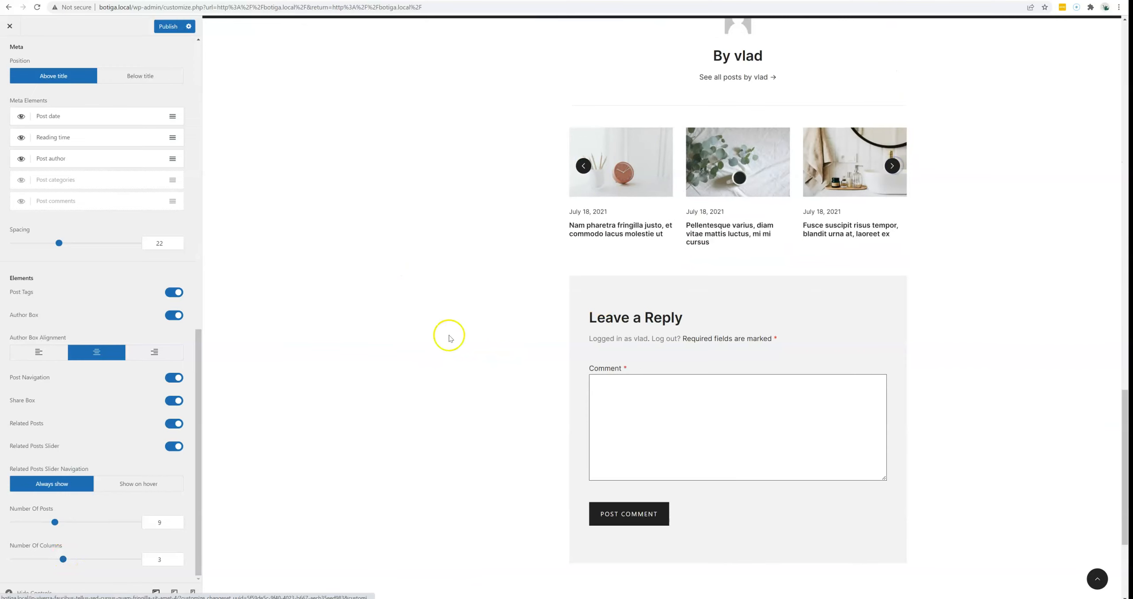
- Set the related posts slider to 2 columns and advance through its slides in the preview
{"action": "left_click_drag", "start_coordinate": [60, 560], "coordinate": [38, 559]}
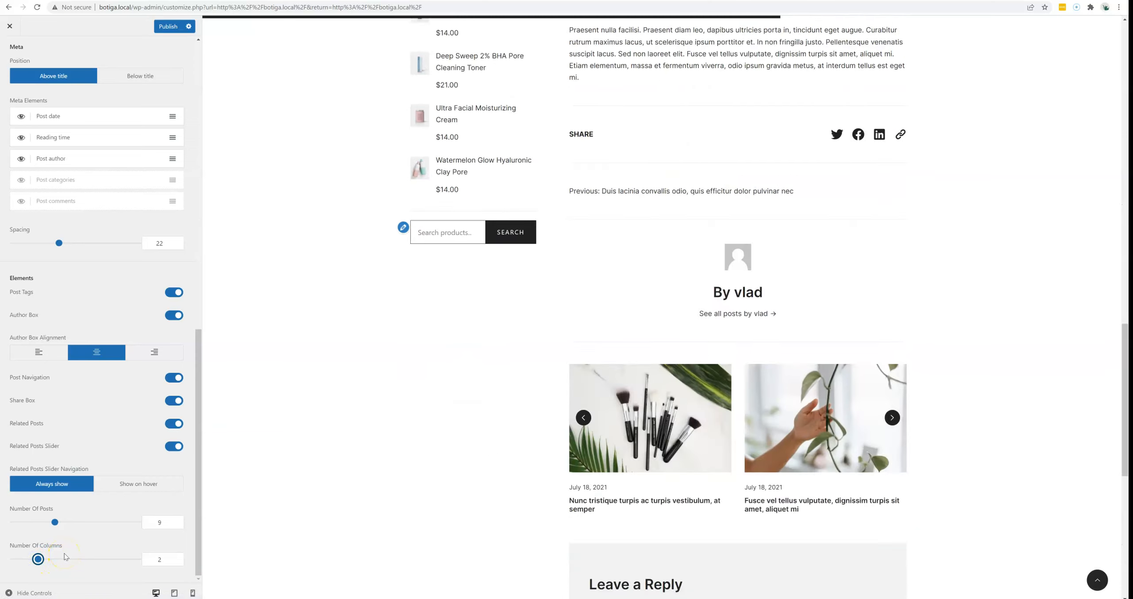
{"action": "left_click", "coordinate": [892, 181]}
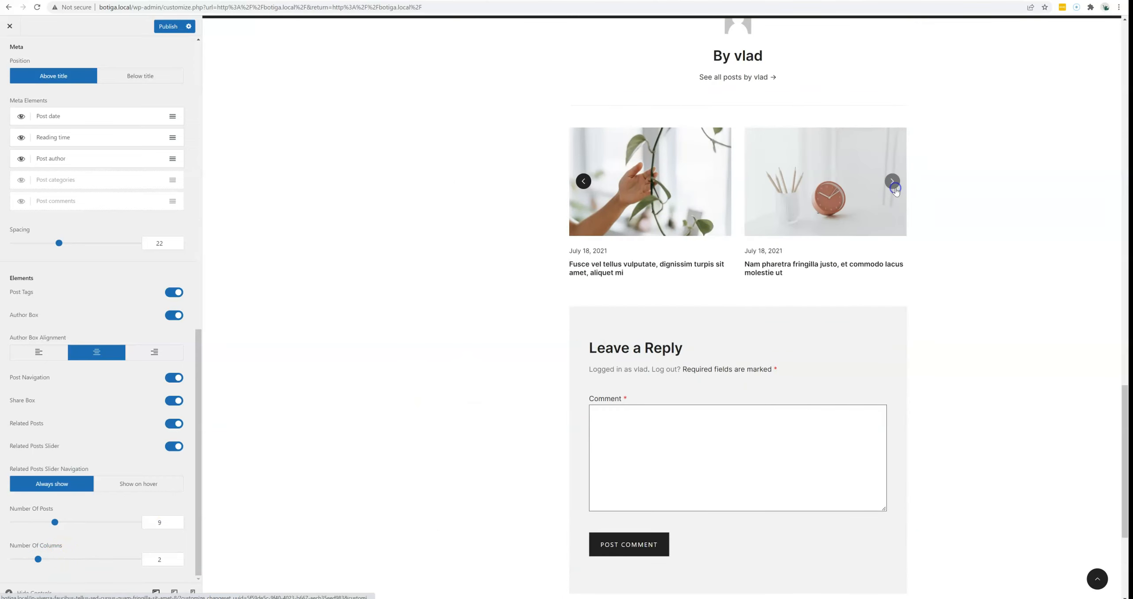
{"action": "left_click", "coordinate": [893, 181]}
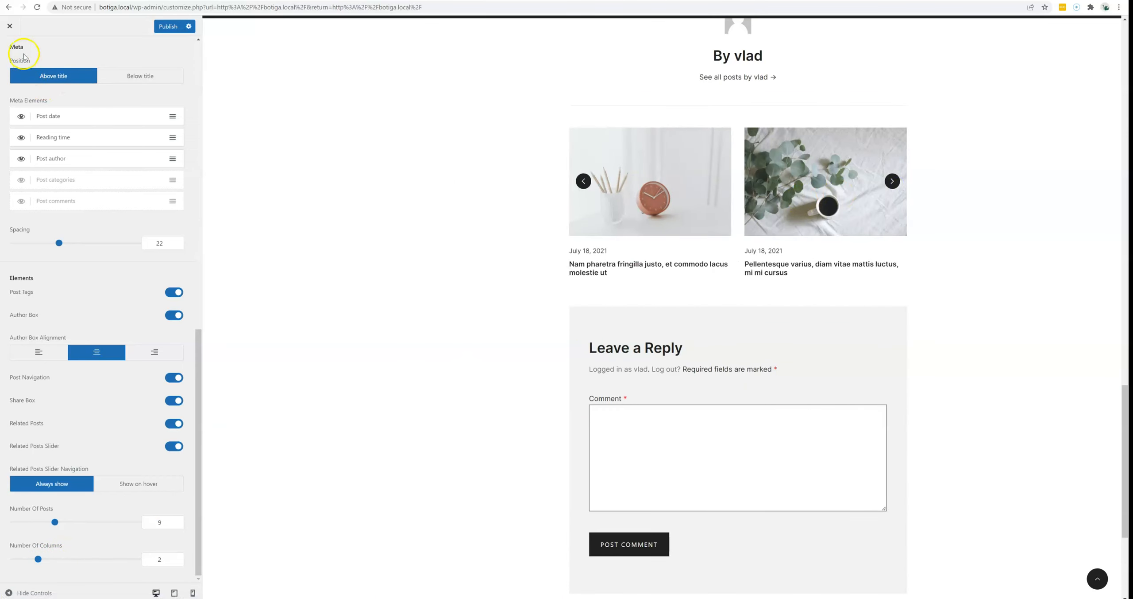
- Leave the Customizer, go to the site's blog, and open the post "Nulla sed ipsum pellentesque, interdum magna non, eleifend" for editing
{"action": "left_click", "coordinate": [9, 27]}
{"action": "left_click", "coordinate": [608, 64]}
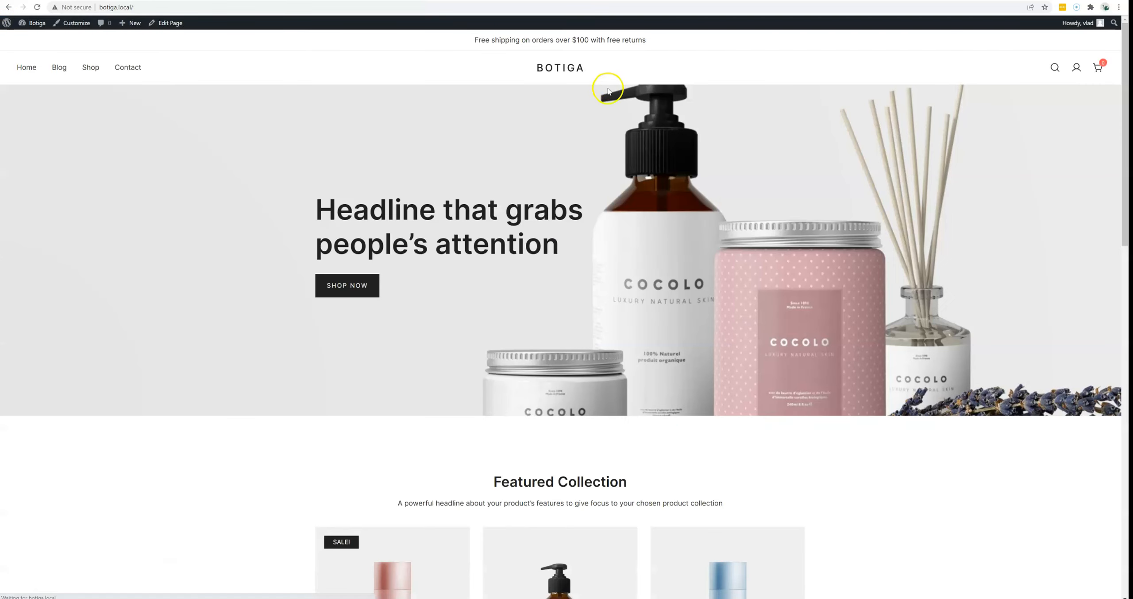
{"action": "left_click", "coordinate": [59, 67]}
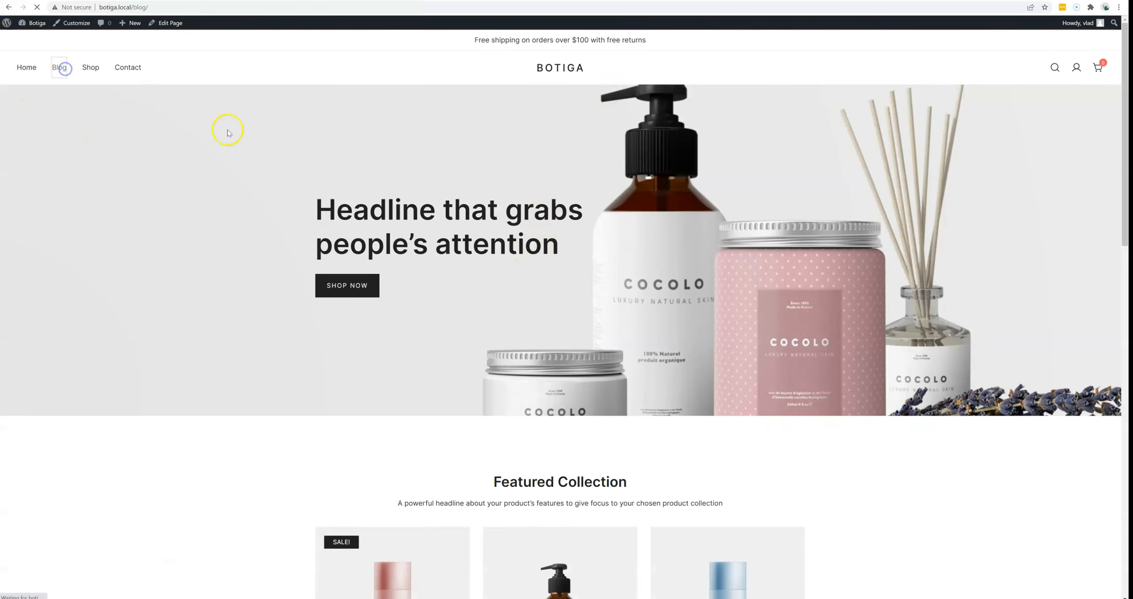
{"action": "left_click", "coordinate": [383, 241]}
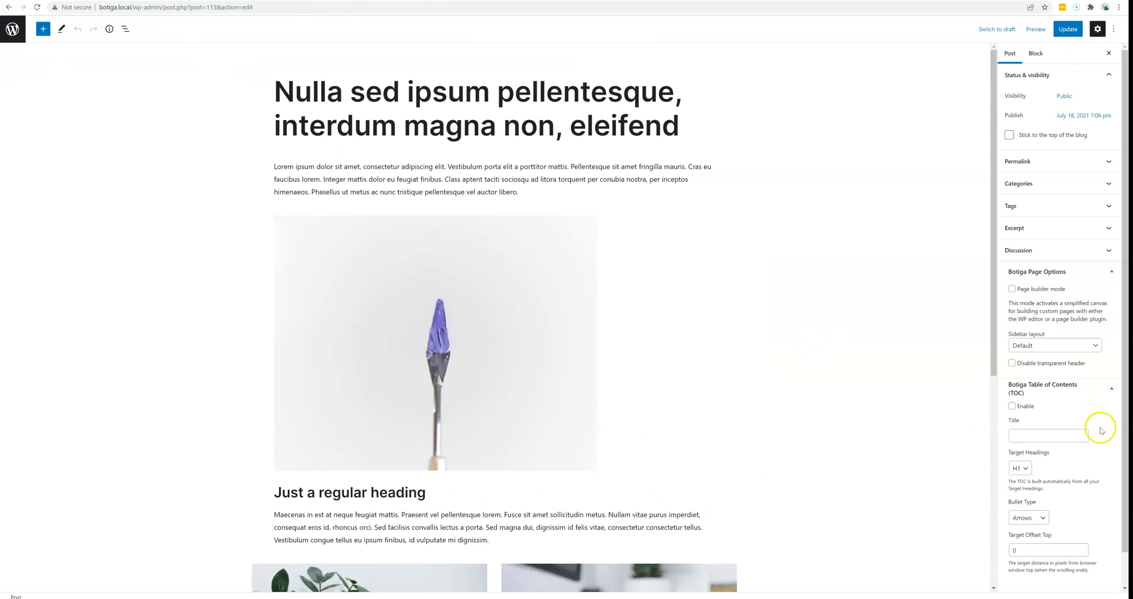
- Review the target heading and bullet type choices in the post's Botiga Table of Contents settings
{"action": "scroll", "coordinate": [1096, 424], "scroll_direction": "down", "scroll_amount": 2}
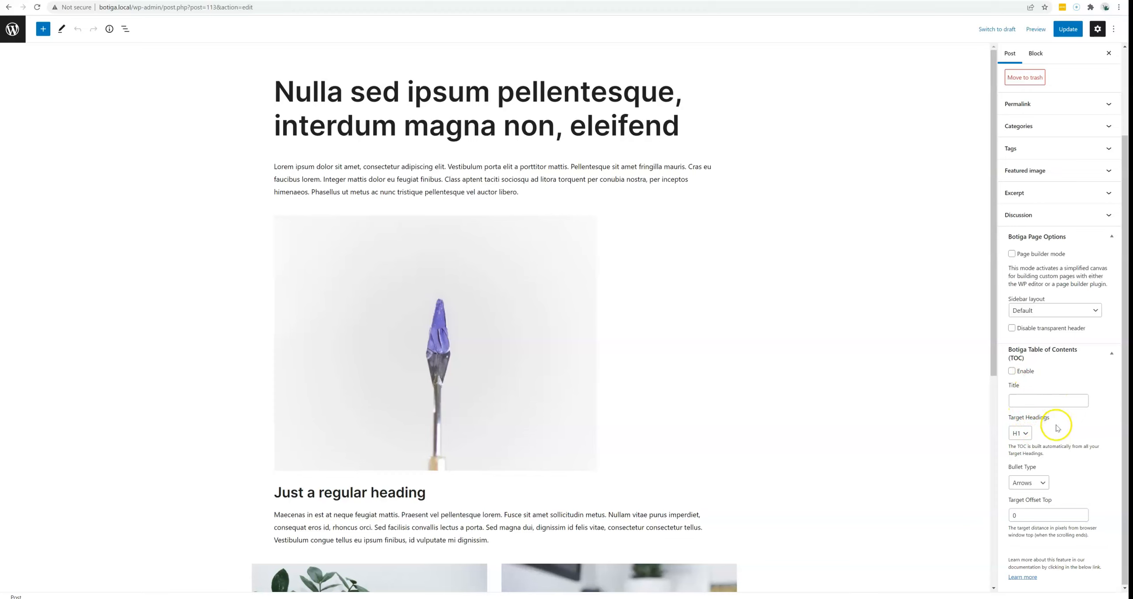
{"action": "left_click", "coordinate": [1023, 431]}
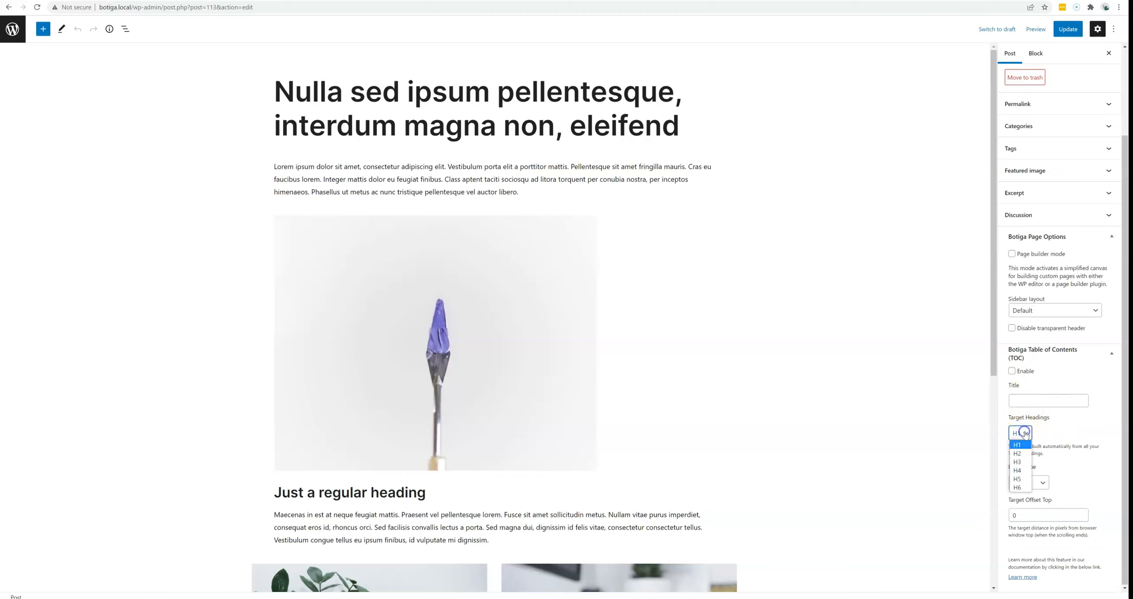
{"action": "left_click", "coordinate": [1060, 435]}
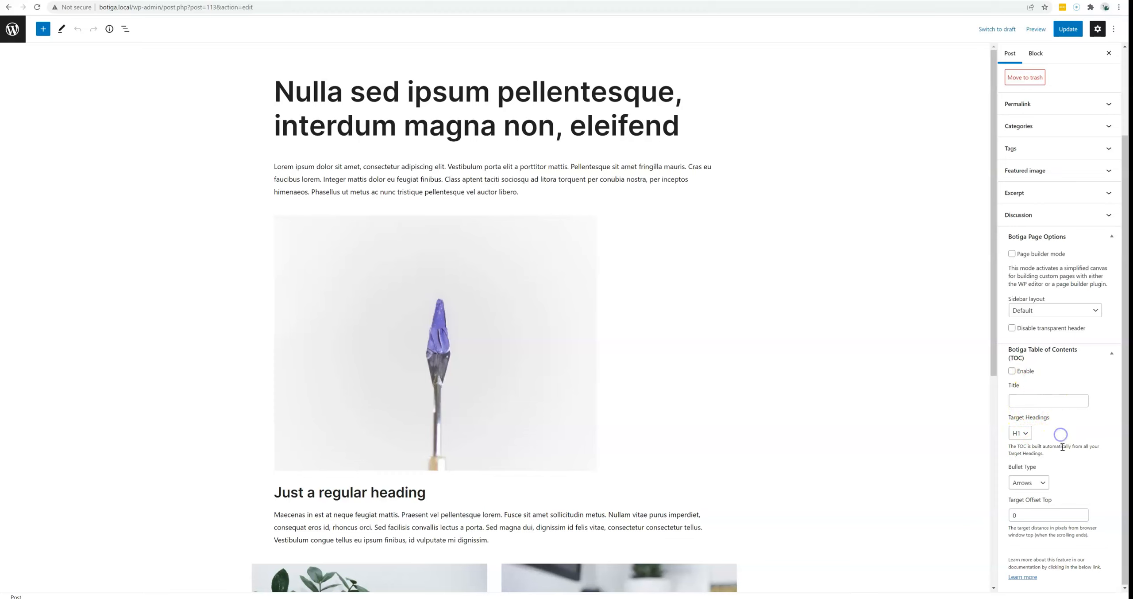
{"action": "left_click", "coordinate": [1036, 483]}
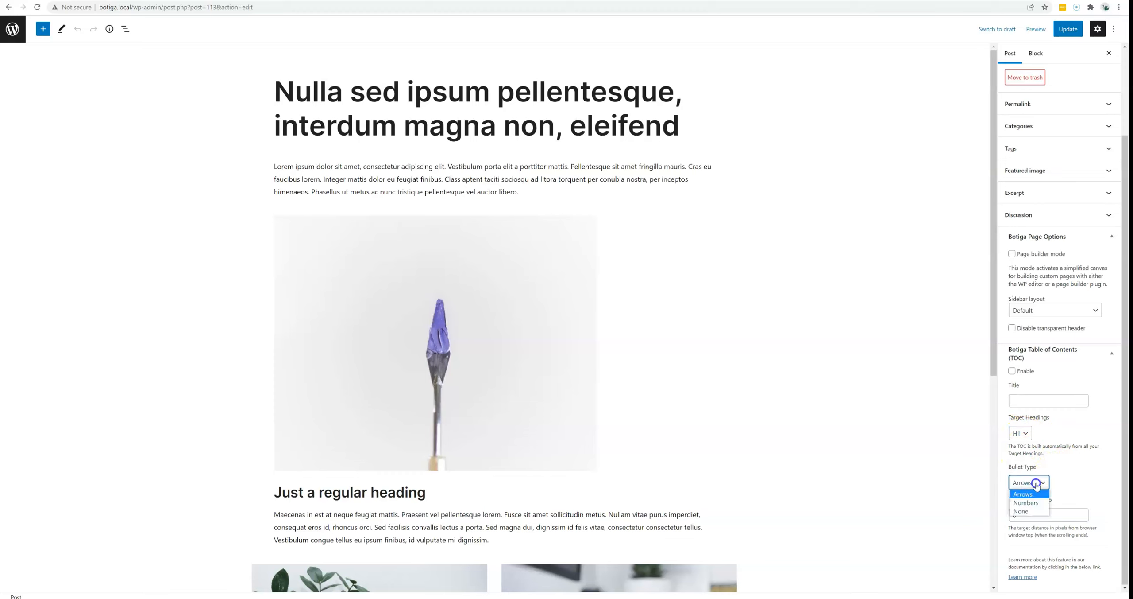
{"action": "left_click", "coordinate": [1053, 473]}
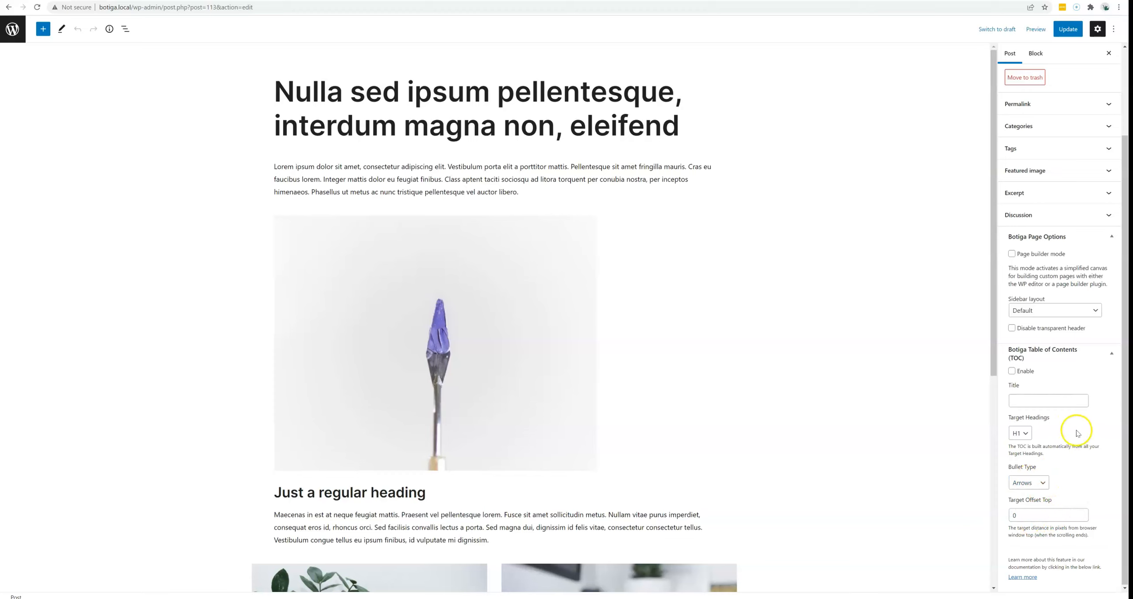
- Enable the post's table of contents with H3 target headings, update the post, and view it on the site
{"action": "left_click", "coordinate": [1025, 372]}
{"action": "left_click", "coordinate": [1024, 434]}
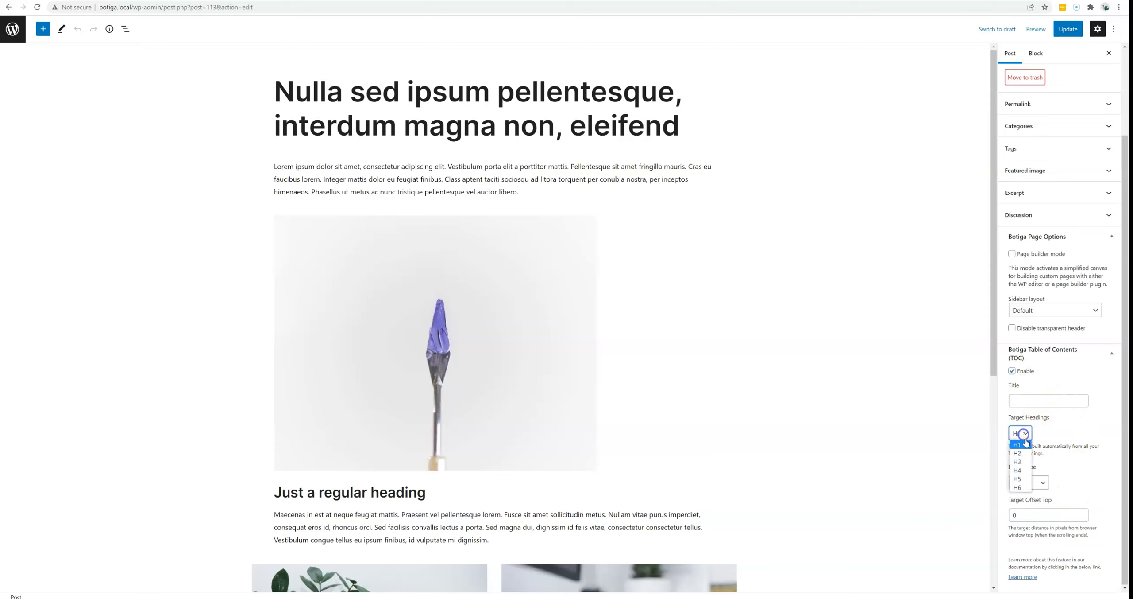
{"action": "left_click", "coordinate": [1017, 462]}
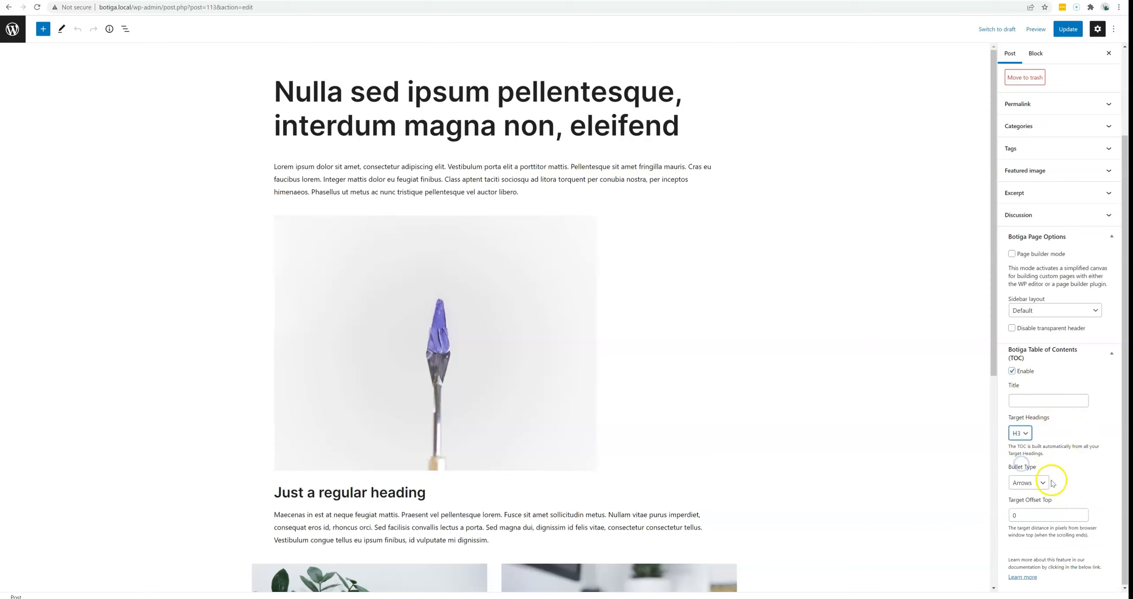
{"action": "left_click", "coordinate": [1068, 29]}
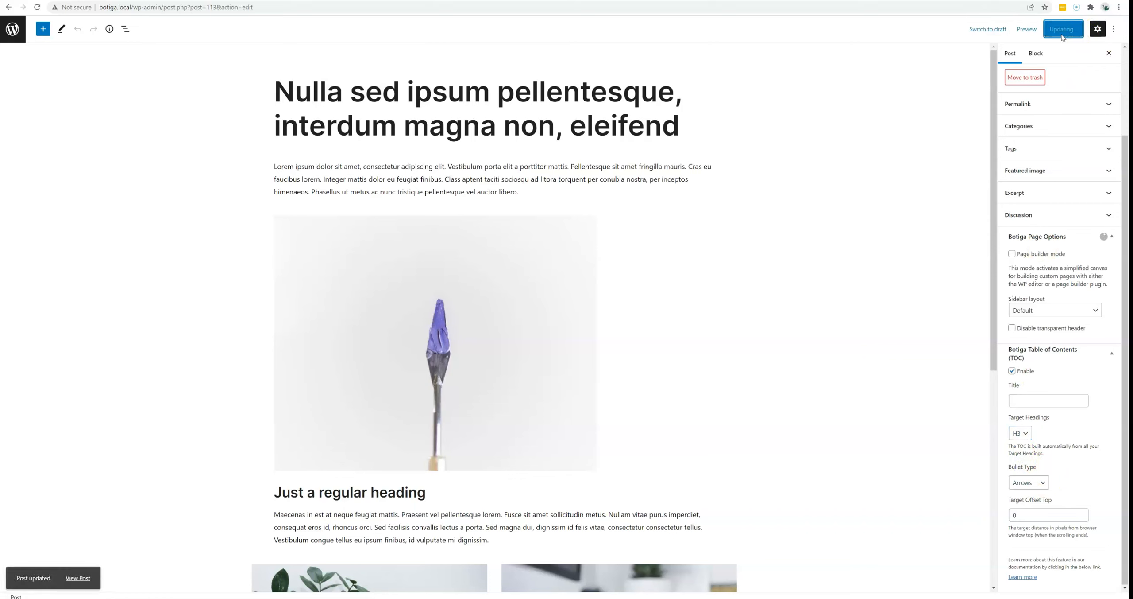
{"action": "left_click", "coordinate": [79, 574]}
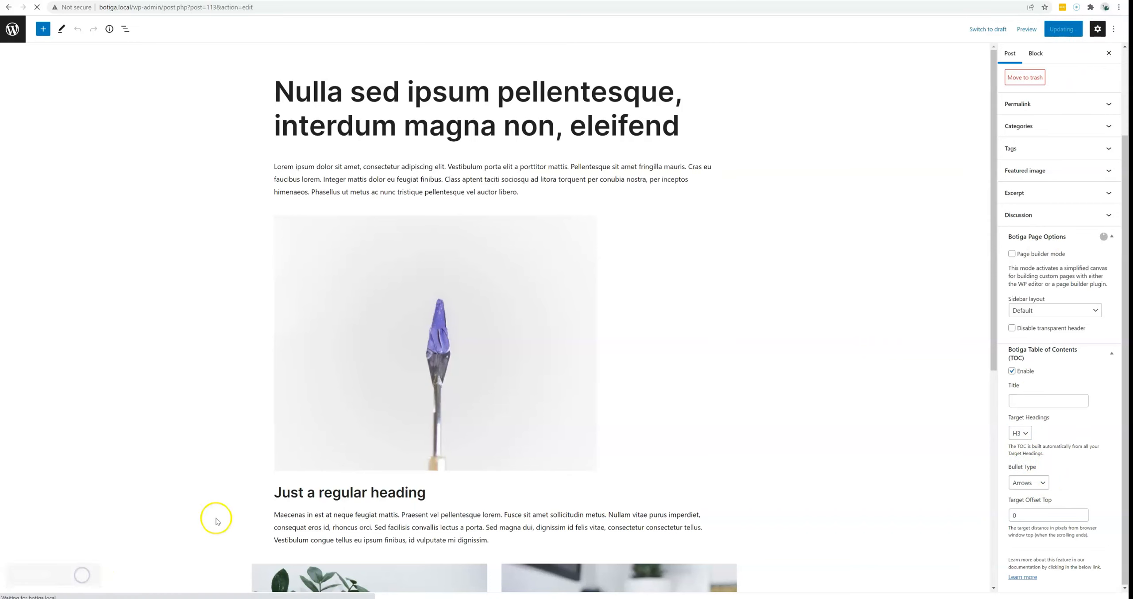